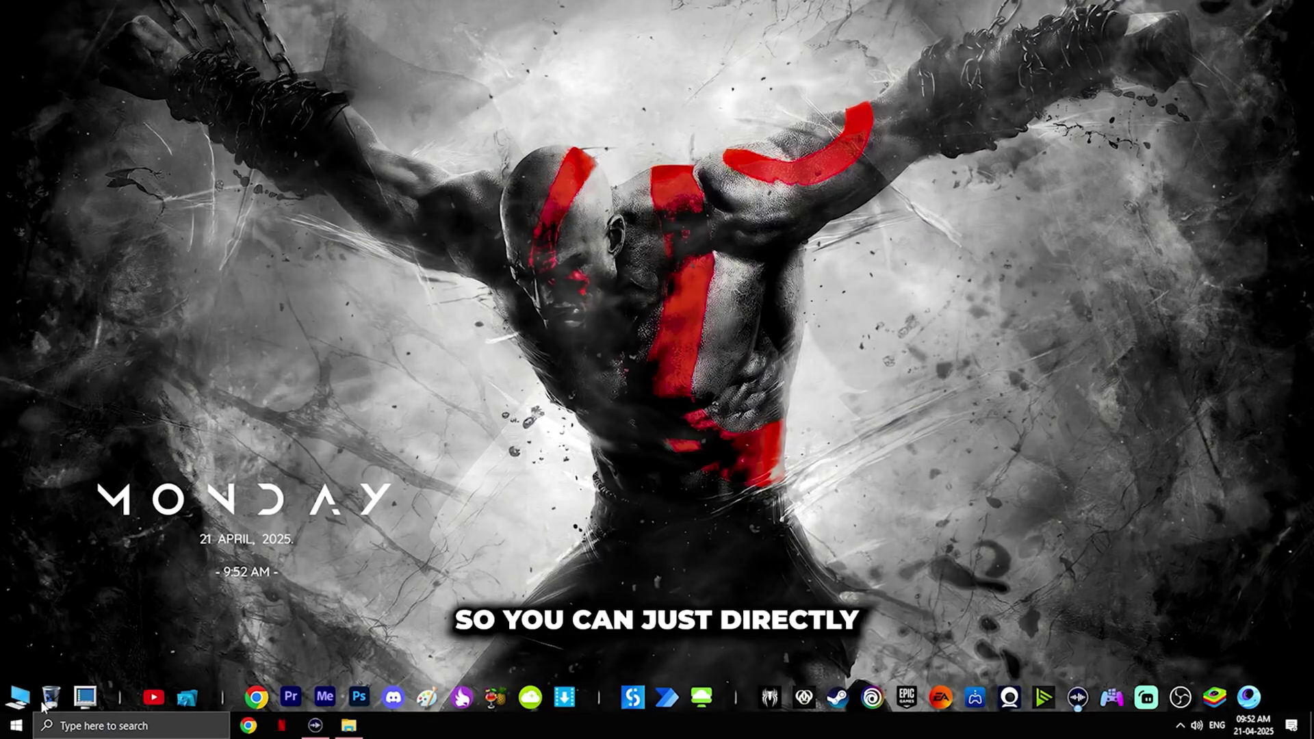
- Search Windows for 'firewall' and launch Windows Defender Firewall with Advanced Security
left_click(109, 727)
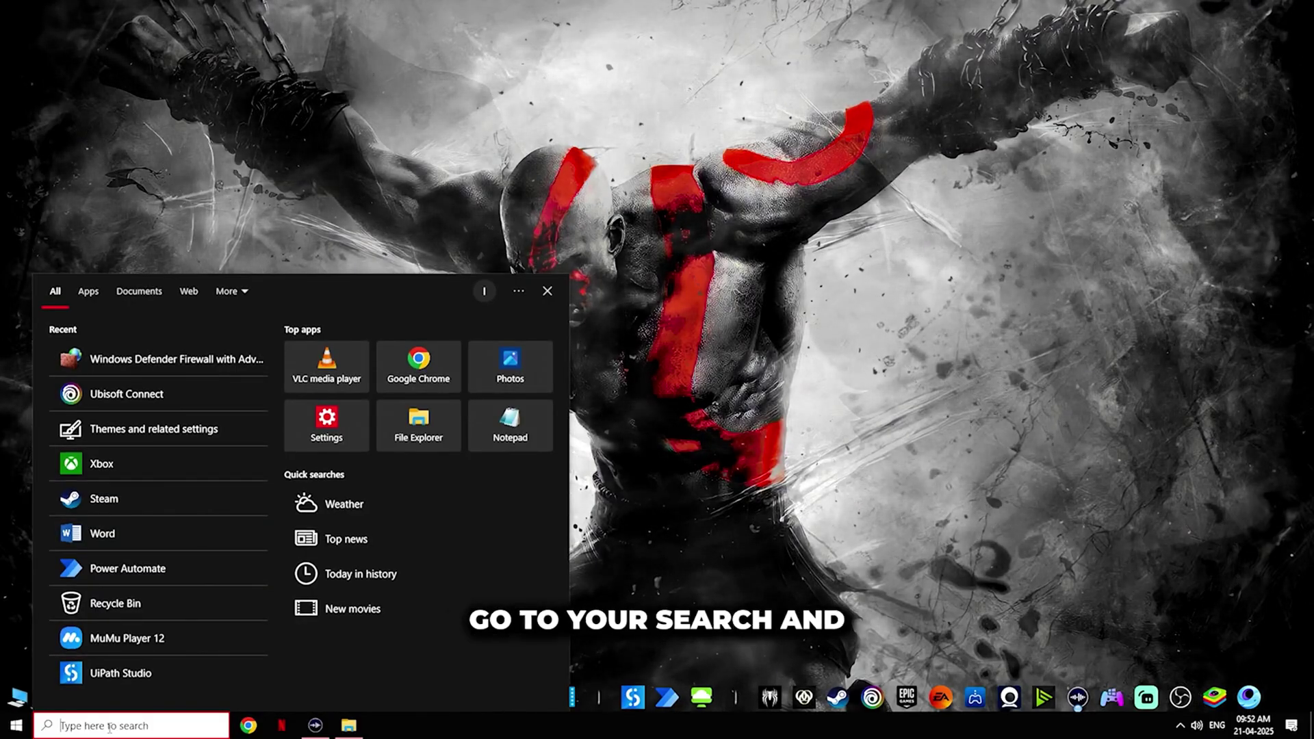
type("firewall")
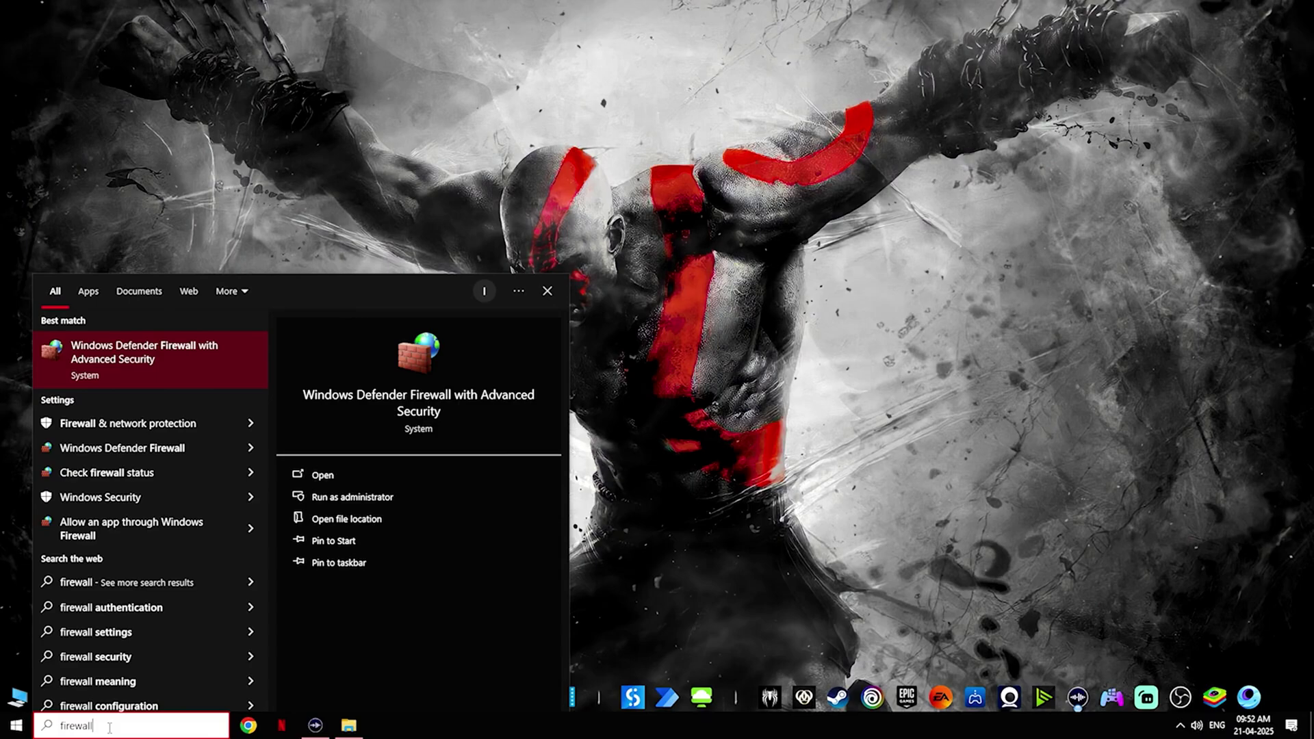
key("Return")
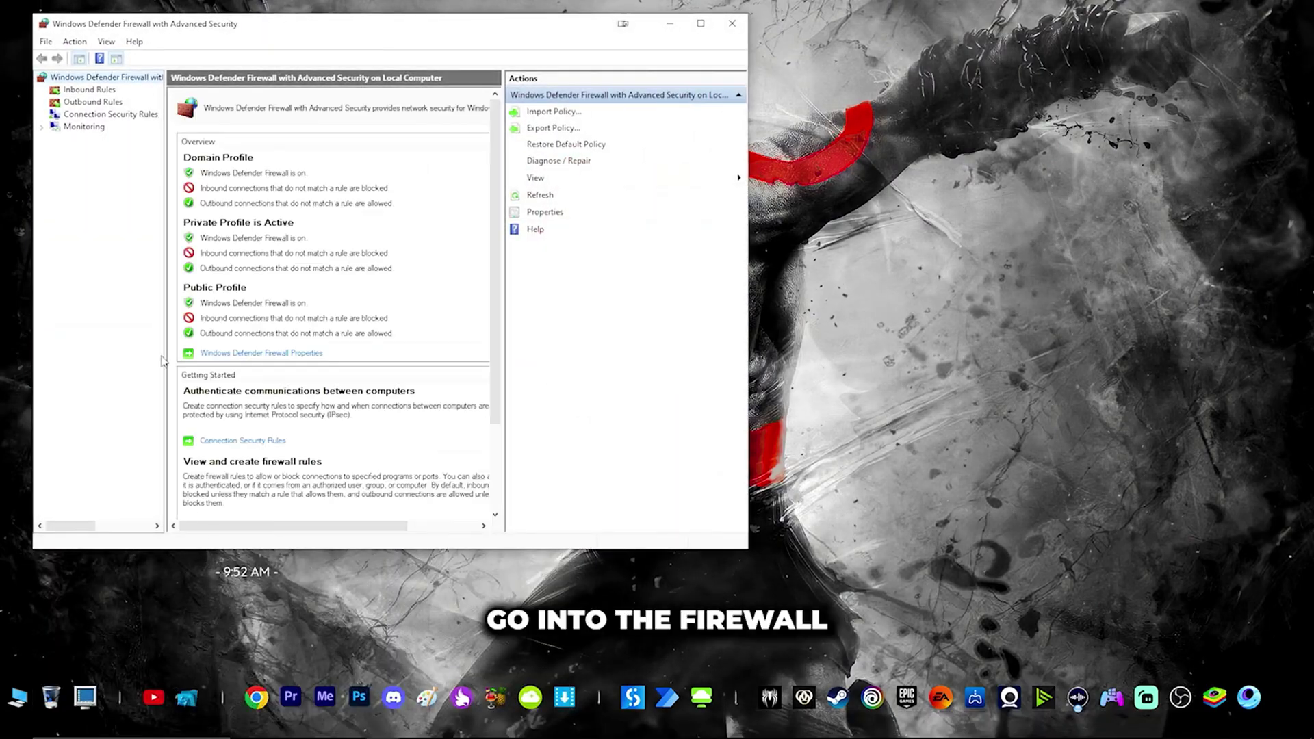
- From Inbound Rules, start a New Rule of the Program type and advance to the program path
left_click_drag(274, 24, 460, 26)
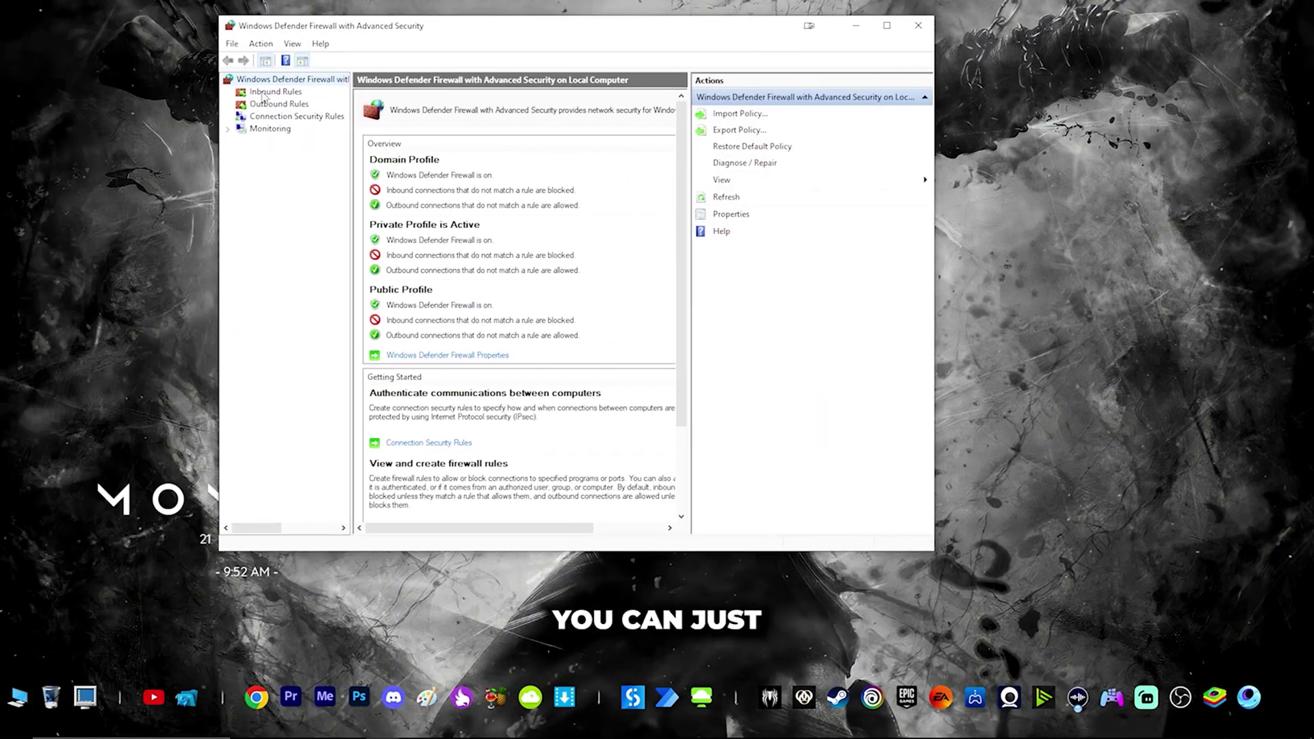
left_click(263, 96)
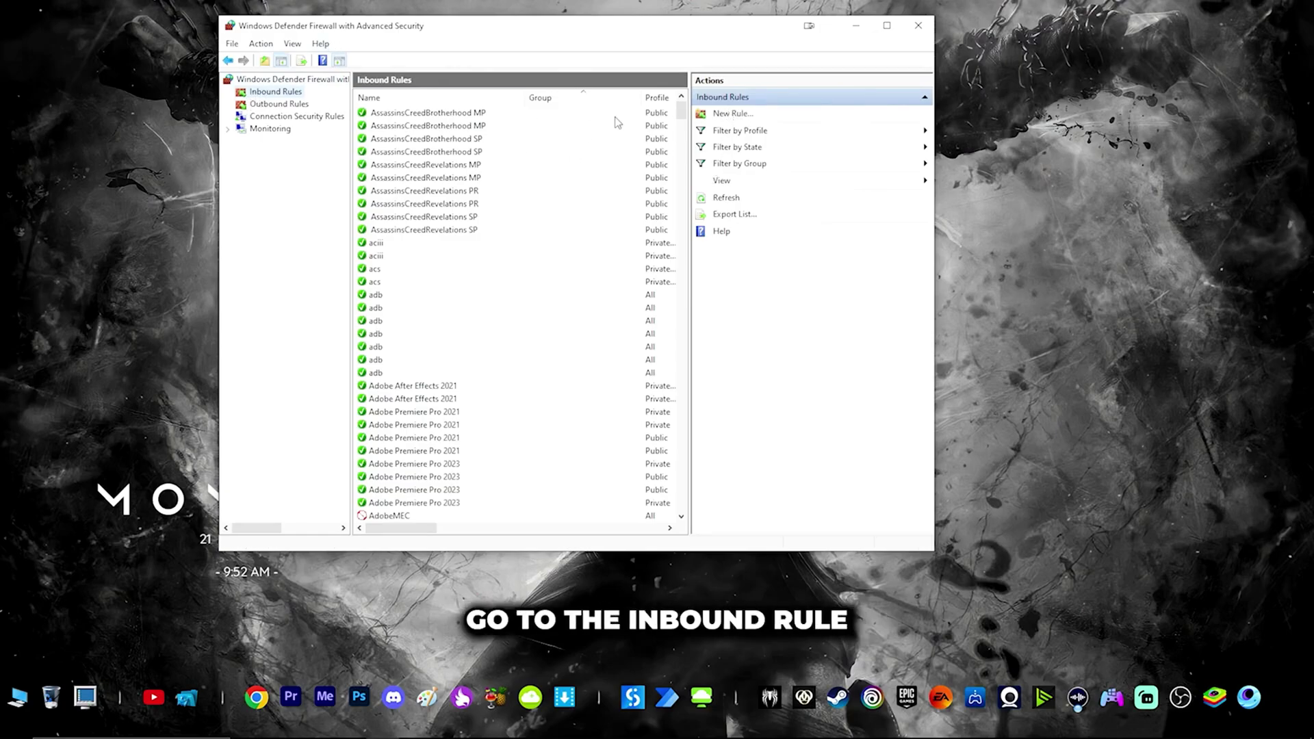
left_click(735, 115)
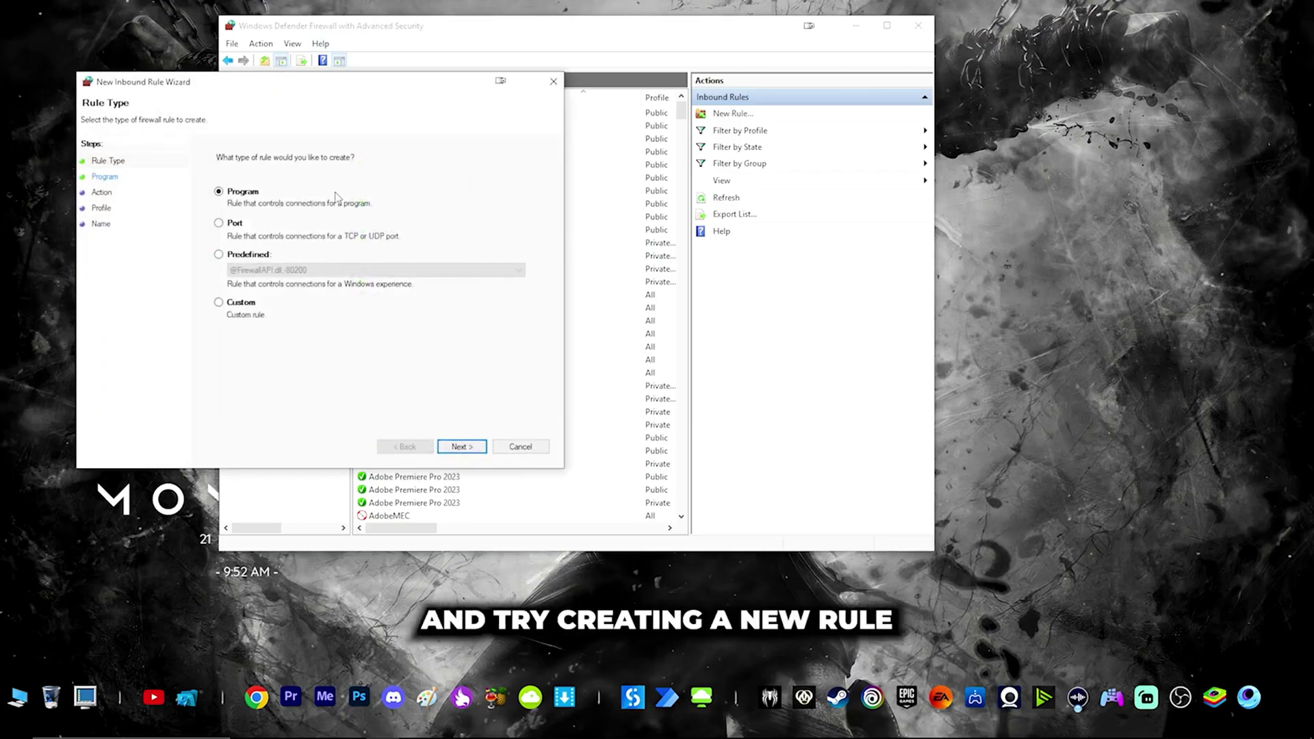
left_click_drag(306, 93, 545, 88)
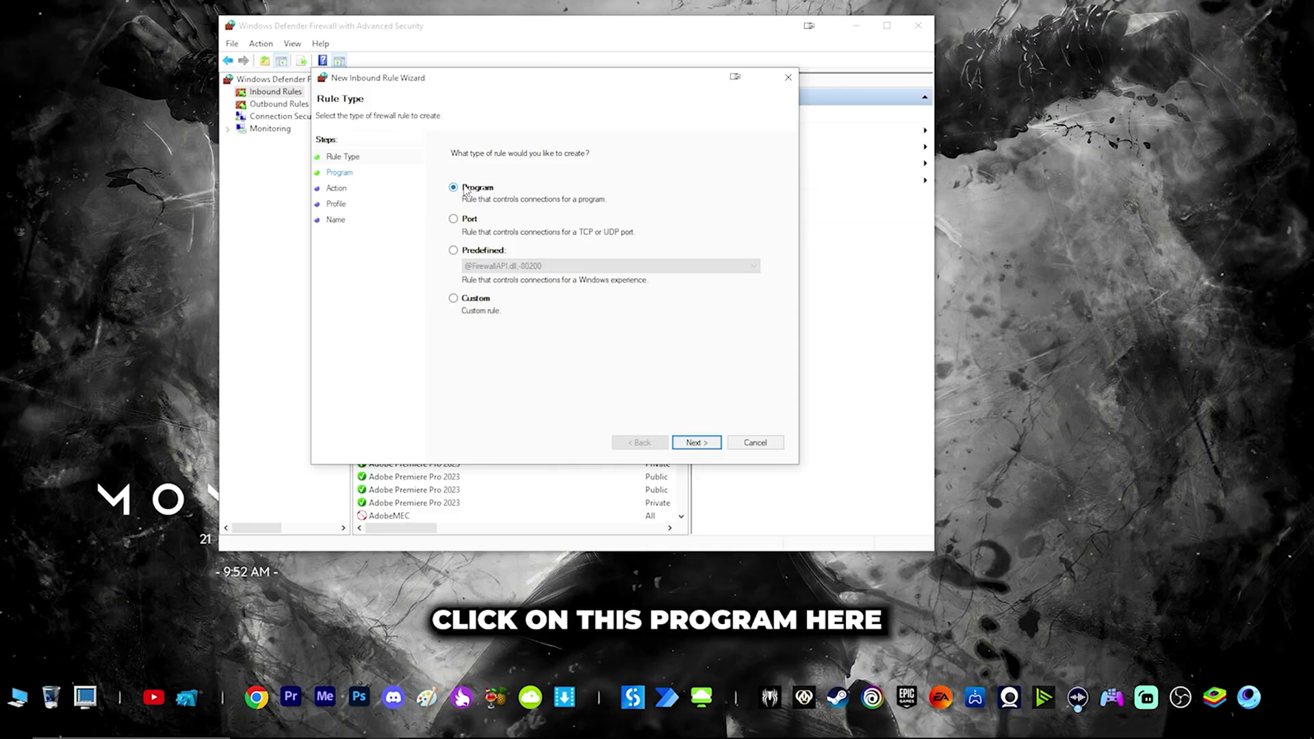
left_click(689, 445)
left_click(502, 238)
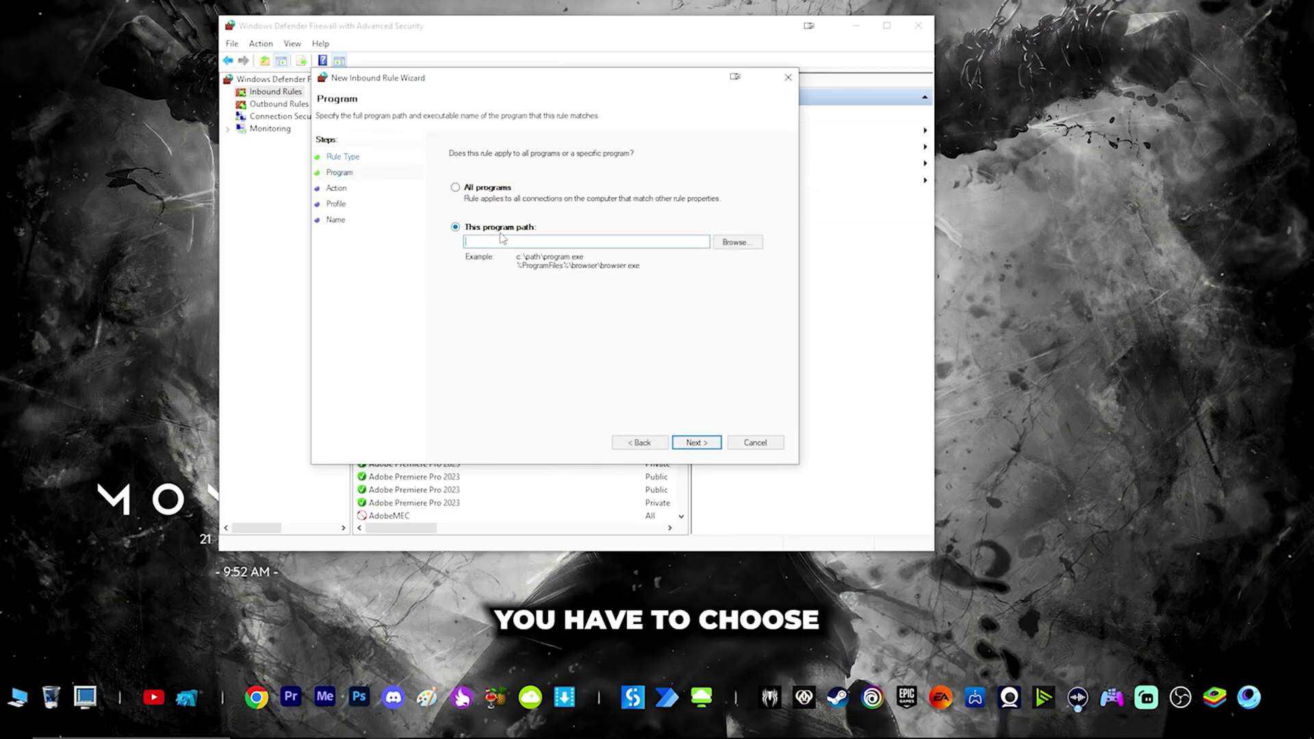
- Select UplayWebCore.exe from C:\Program Files (x86)\Ubisoft\Ubisoft Game Launcher as the rule's program
left_click(737, 242)
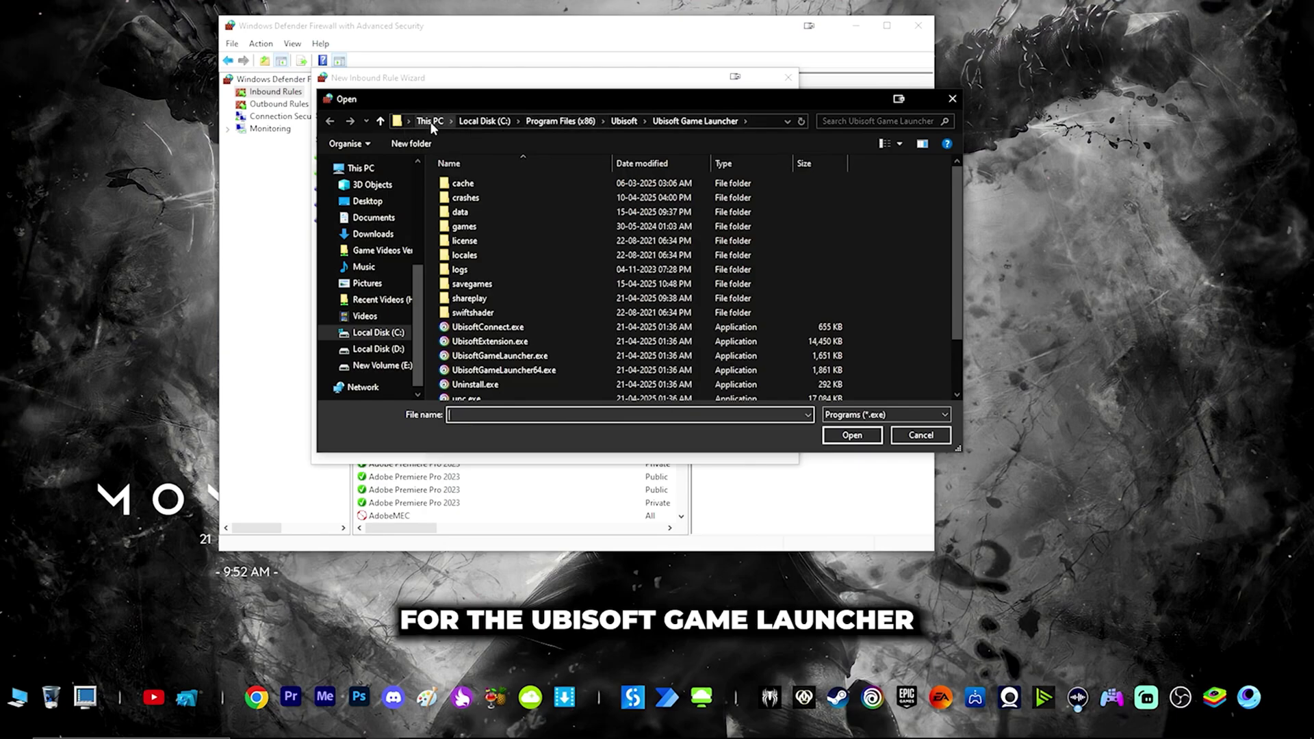
left_click(430, 121)
scroll(582, 351, "down", 2)
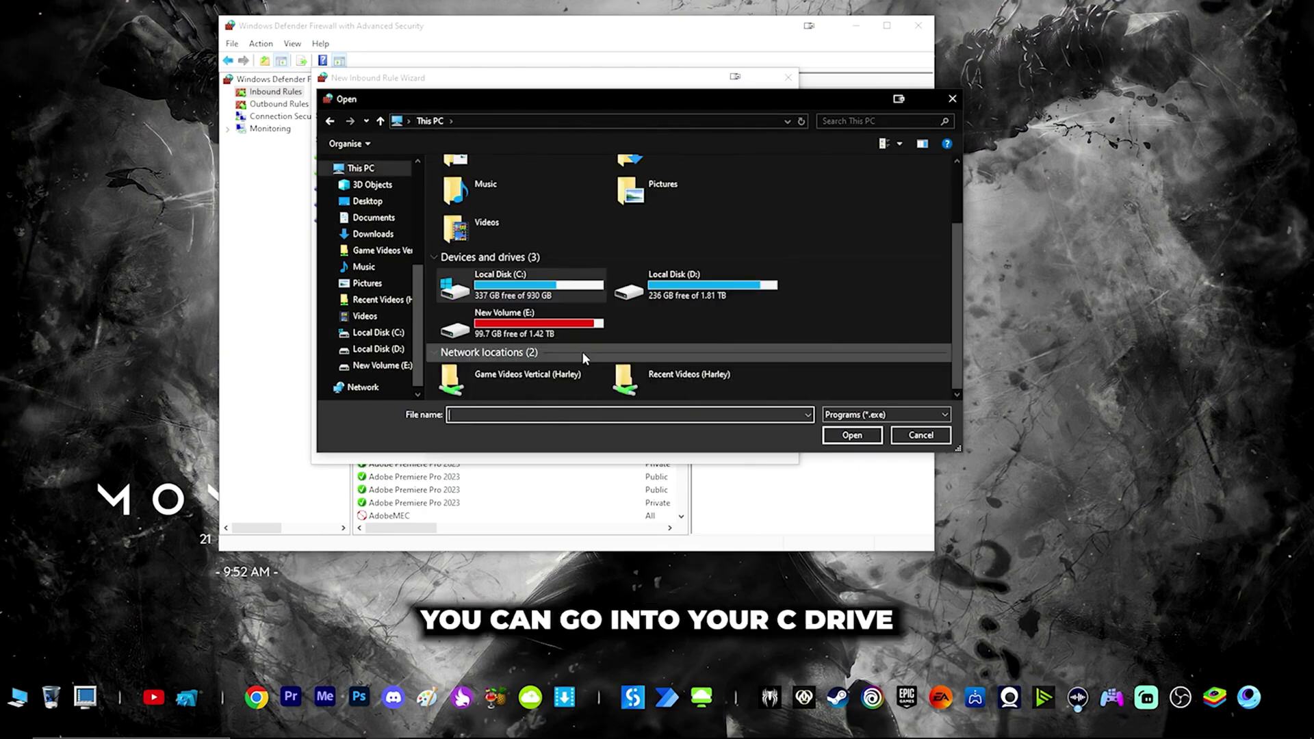
double_click(524, 281)
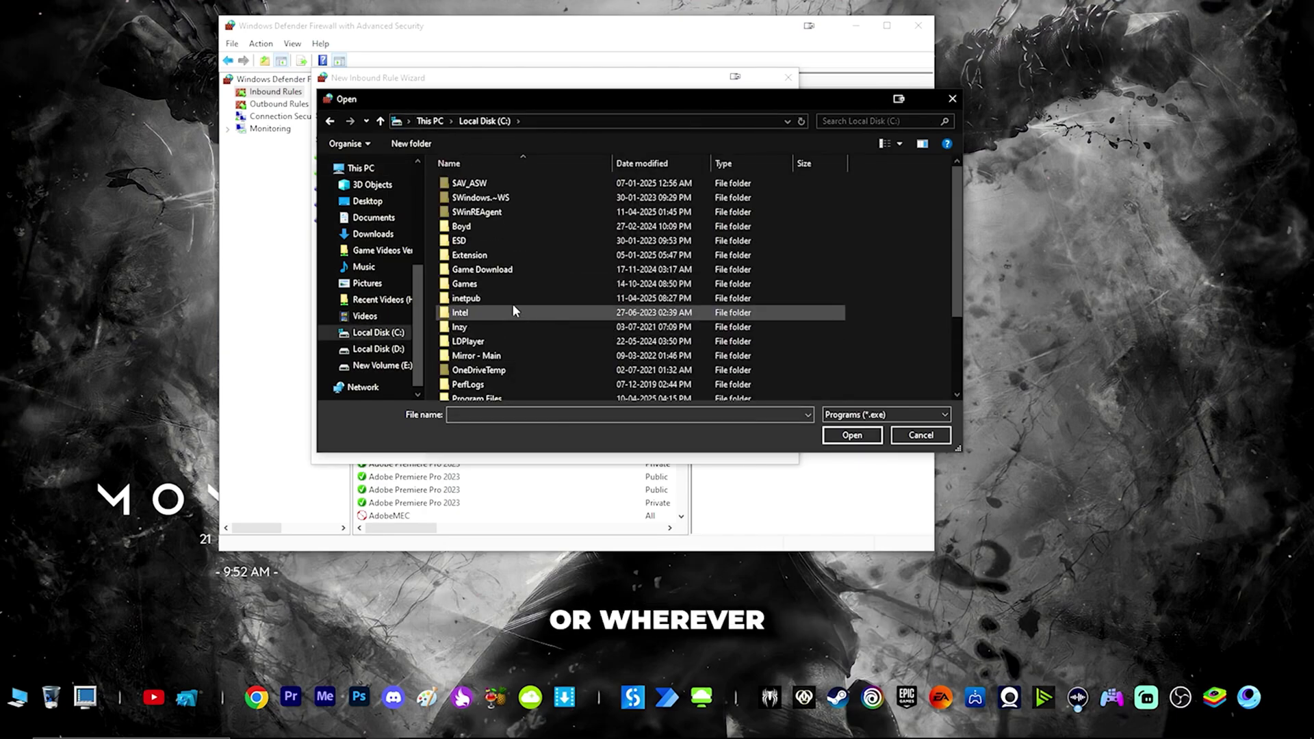
scroll(573, 318, "down", 3)
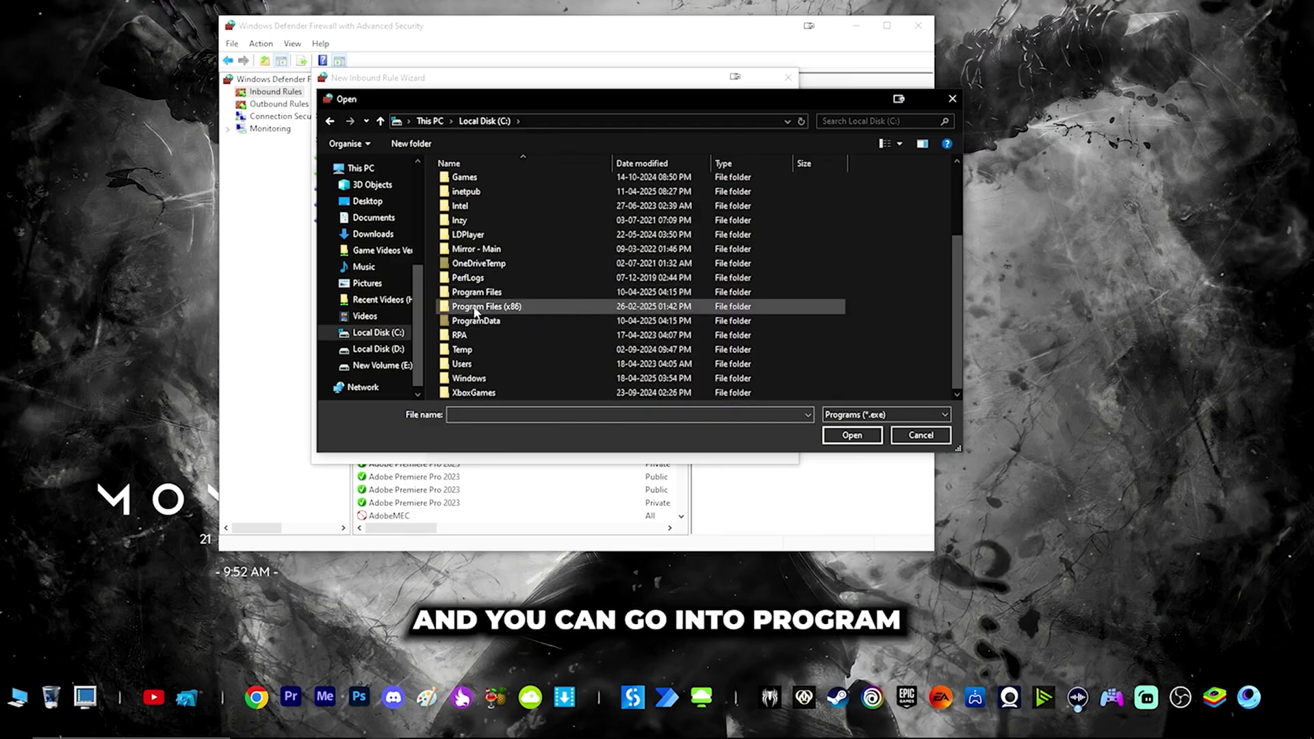
double_click(490, 308)
scroll(575, 312, "down", 3)
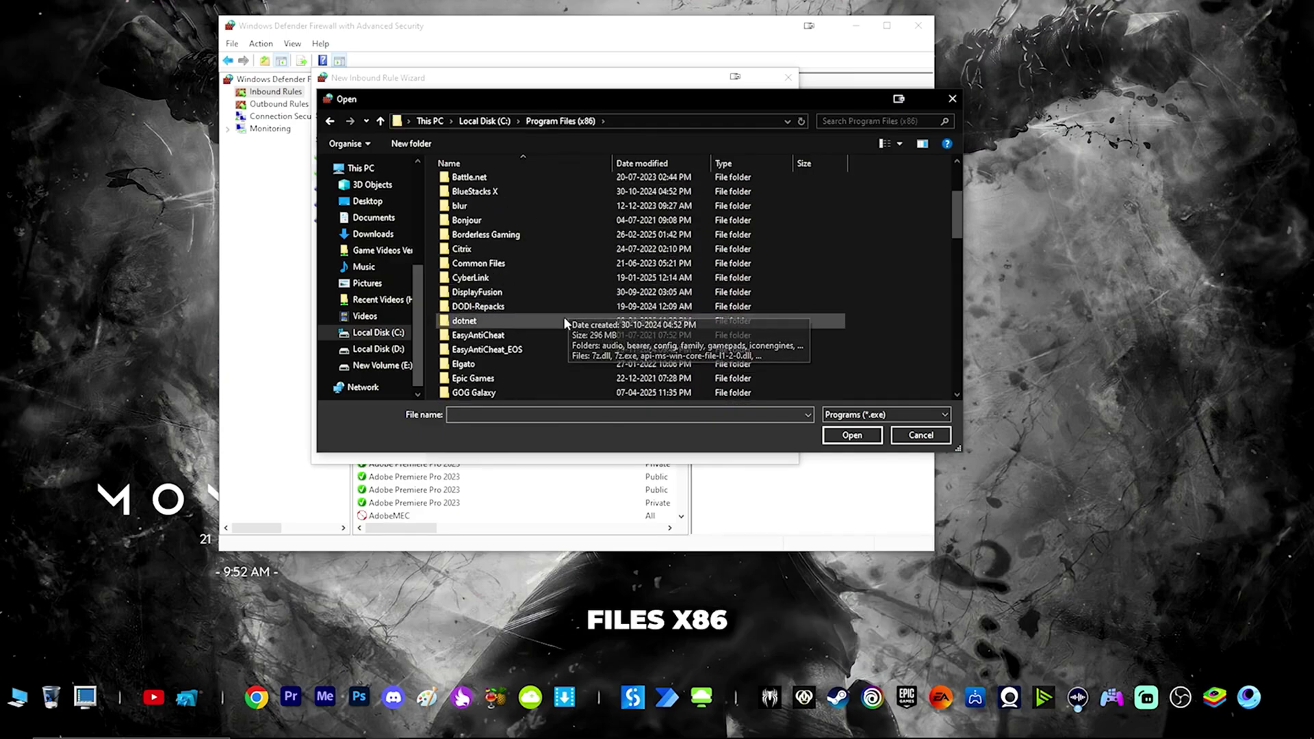
scroll(569, 309, "down", 14)
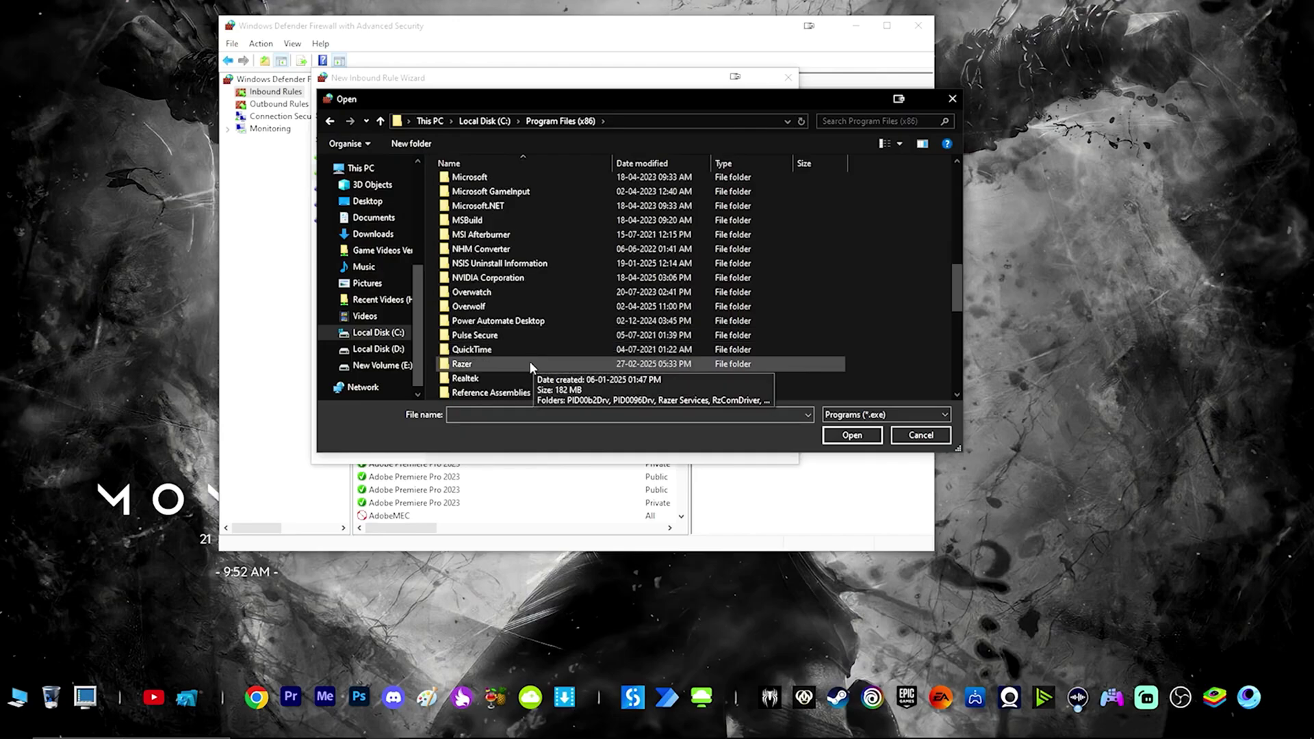
scroll(522, 364, "down", 1)
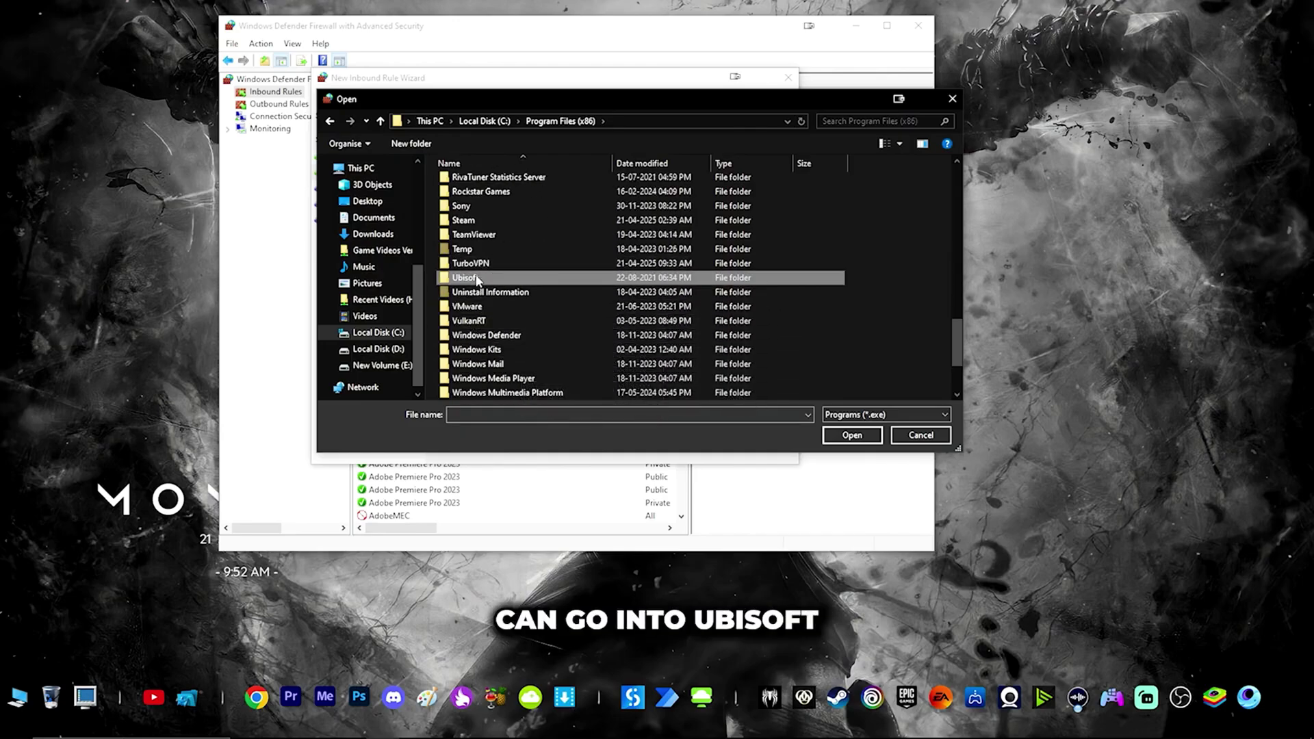
double_click(489, 278)
double_click(506, 186)
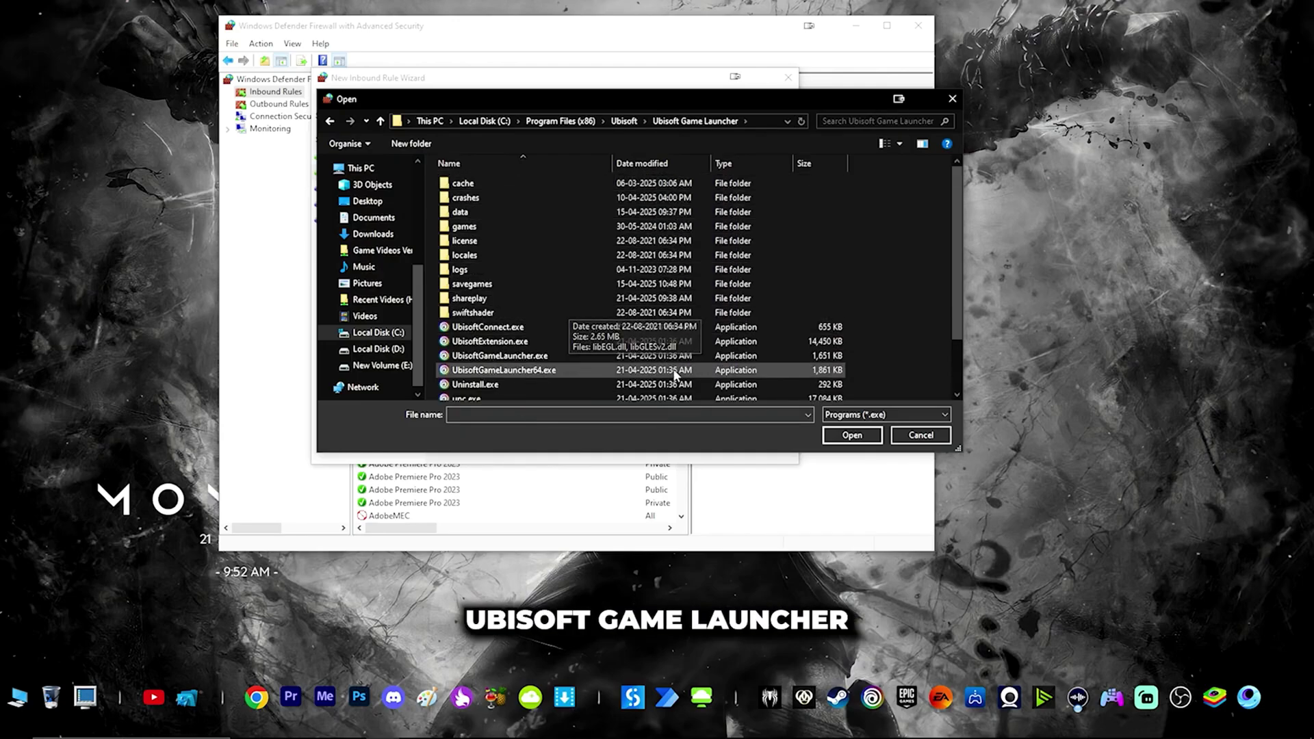
scroll(520, 322, "down", 2)
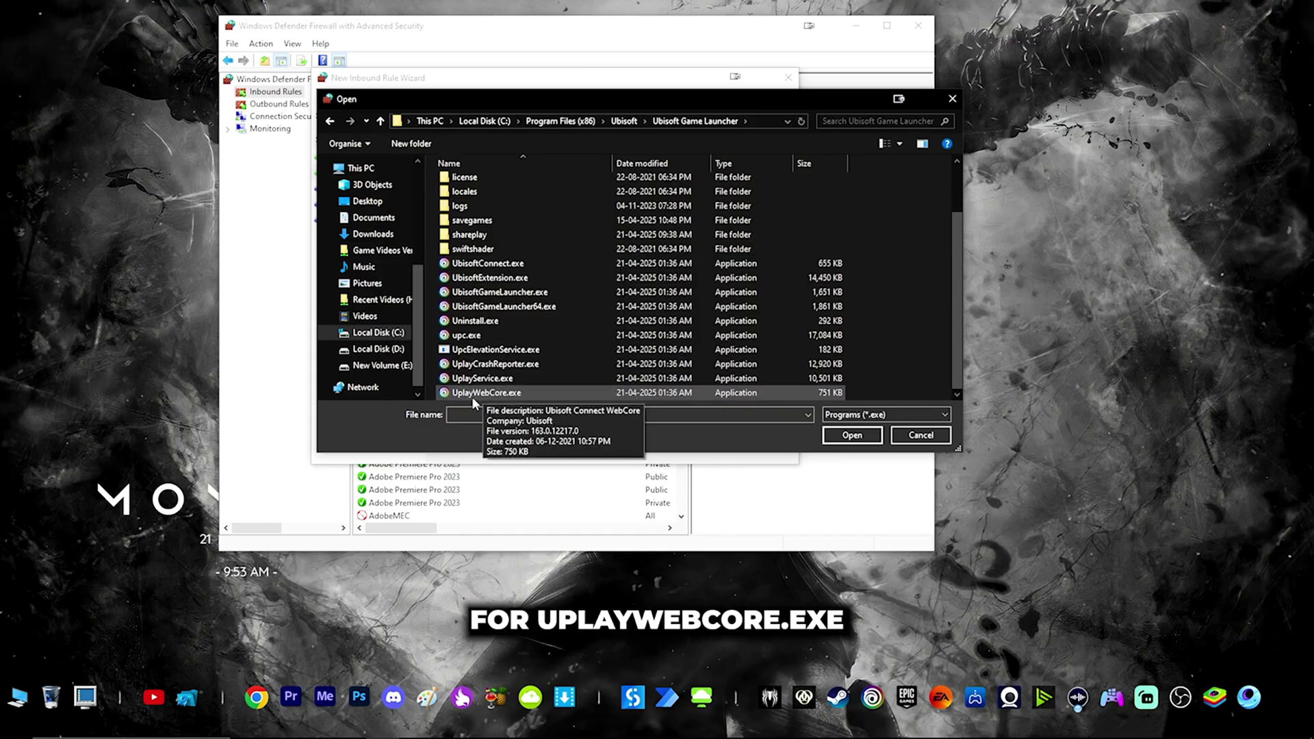
double_click(518, 393)
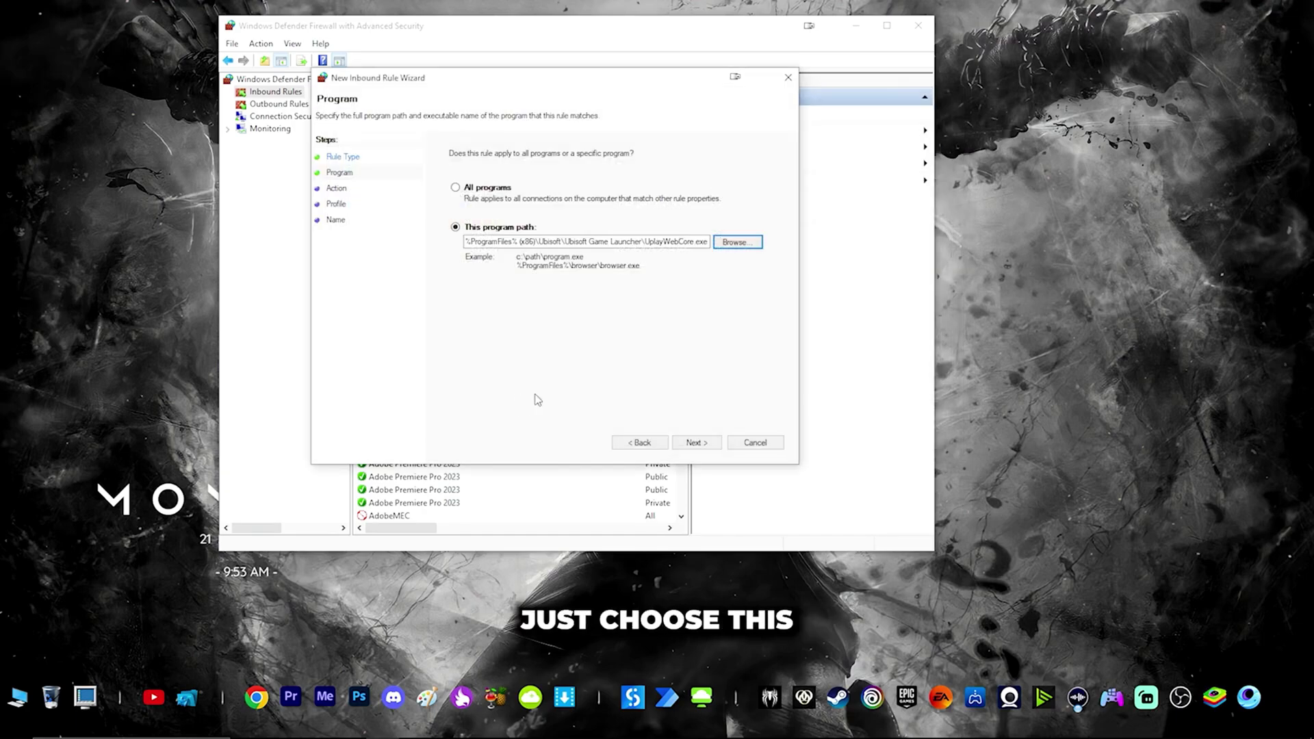
- Make the rule block connections on Domain, Private and Public profiles, named UbisoftInbound
left_click(703, 440)
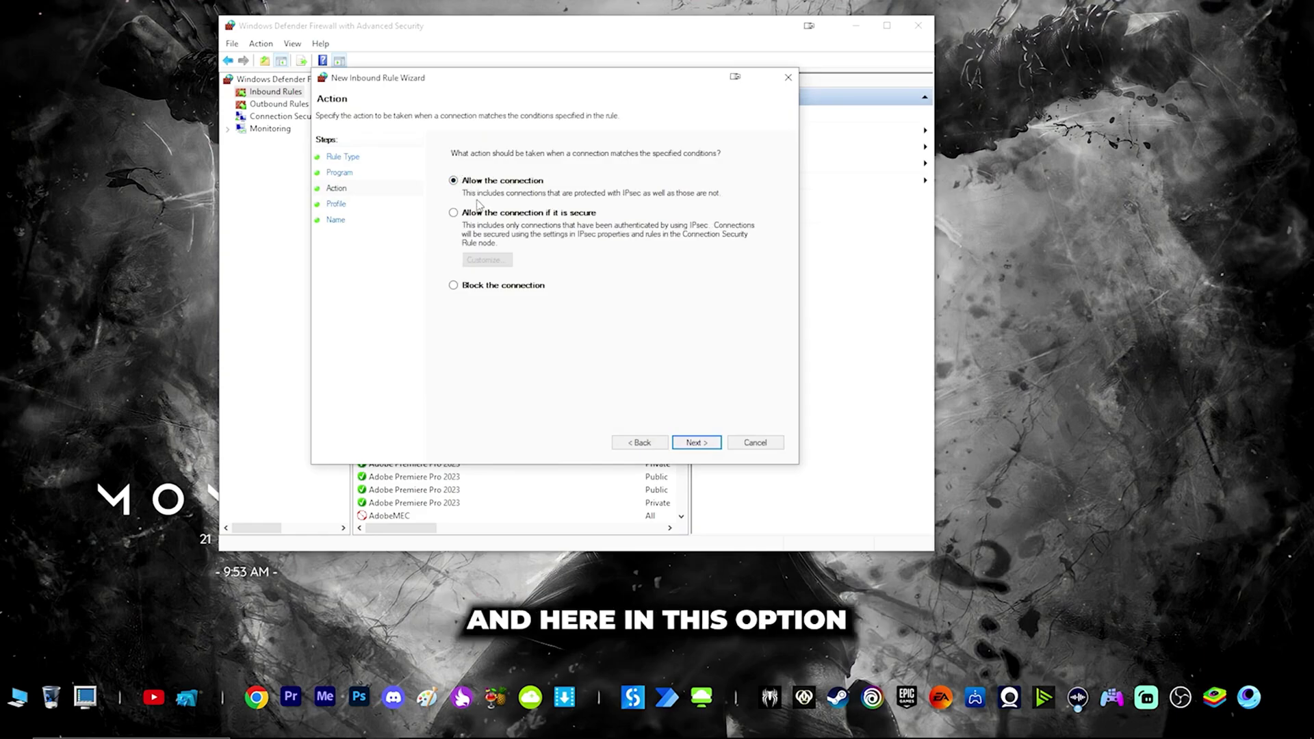
left_click(453, 286)
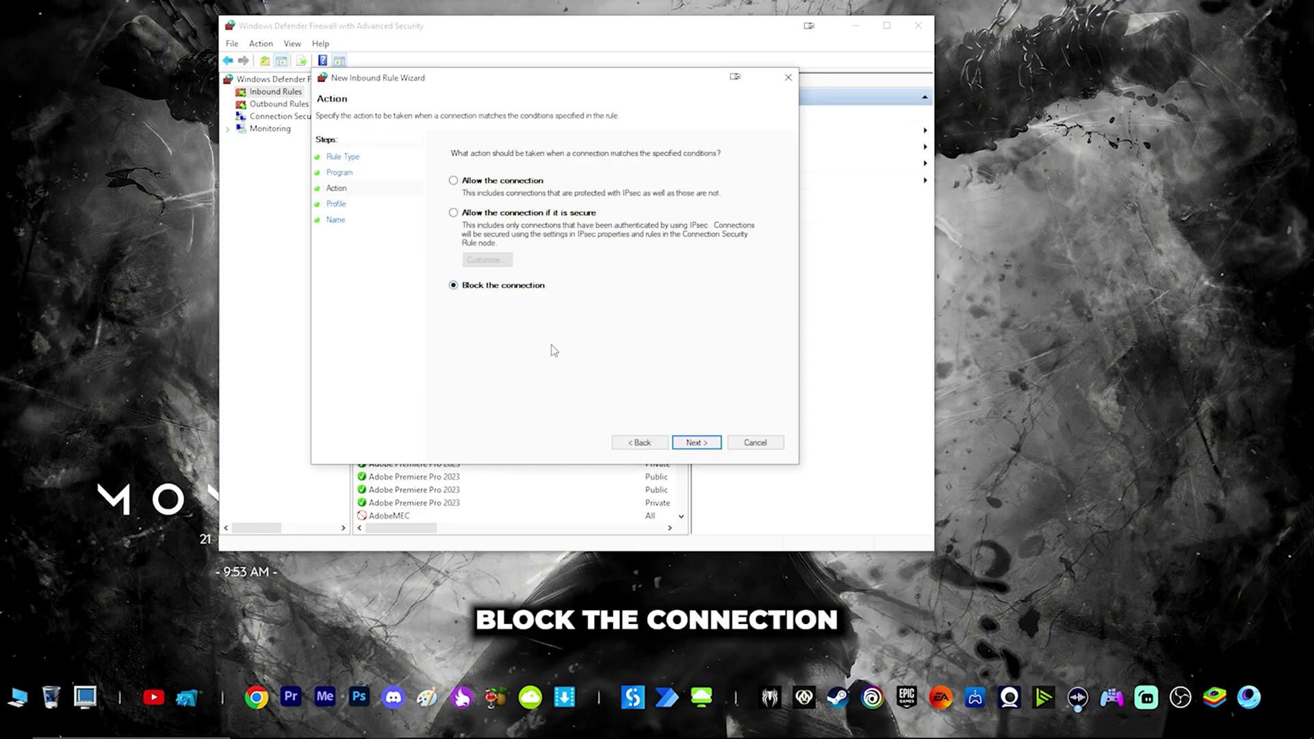
left_click(707, 444)
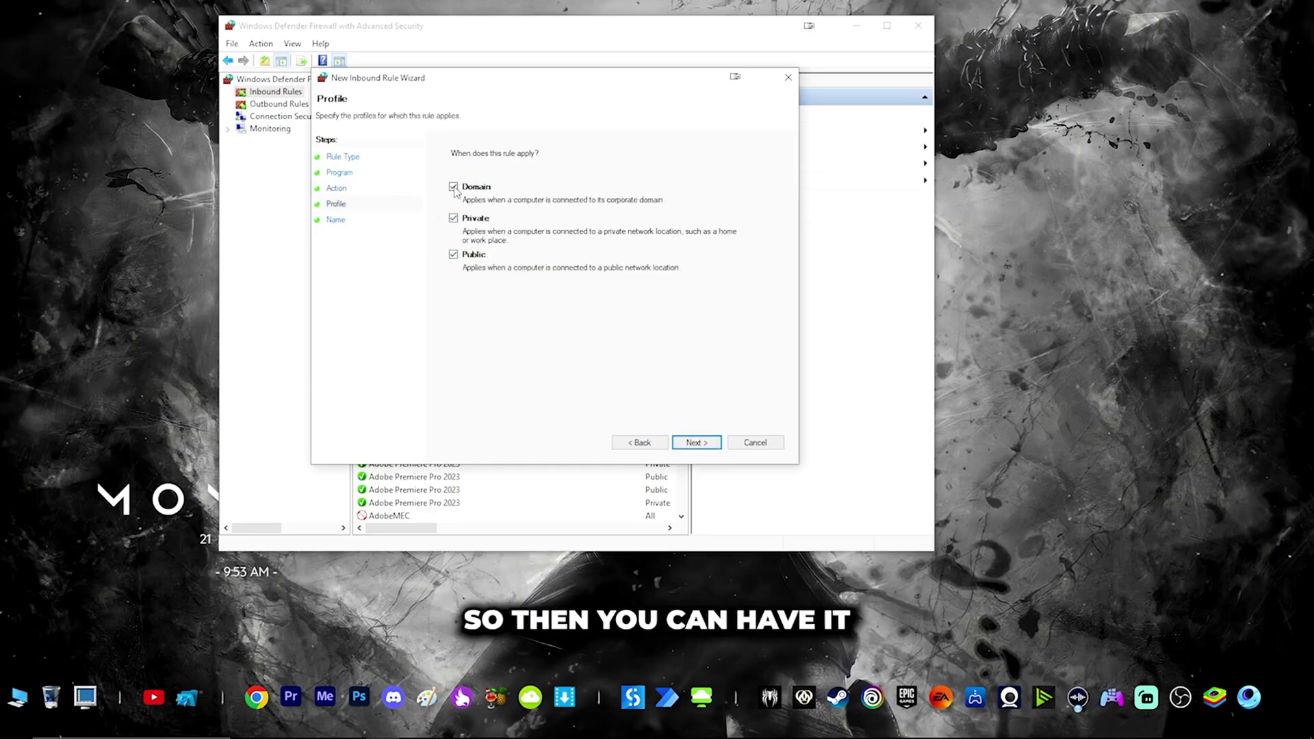
left_click(712, 448)
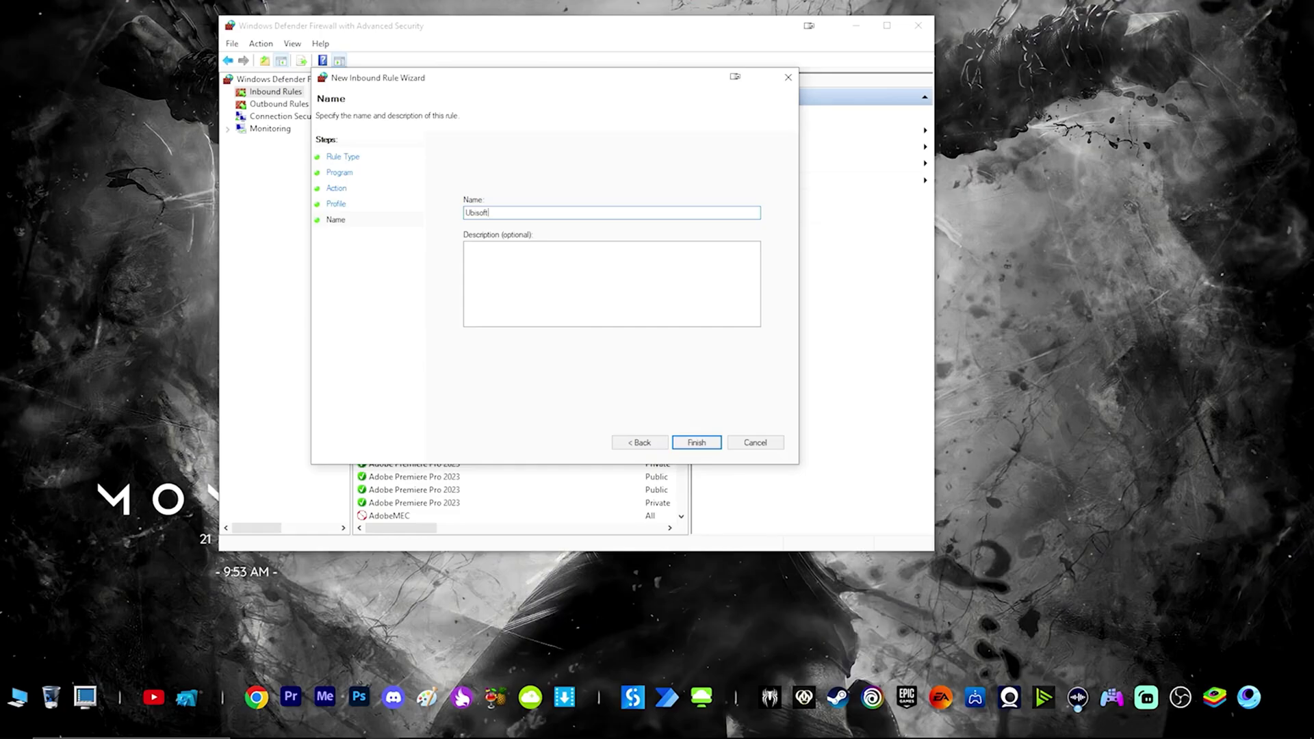
type("Inbound")
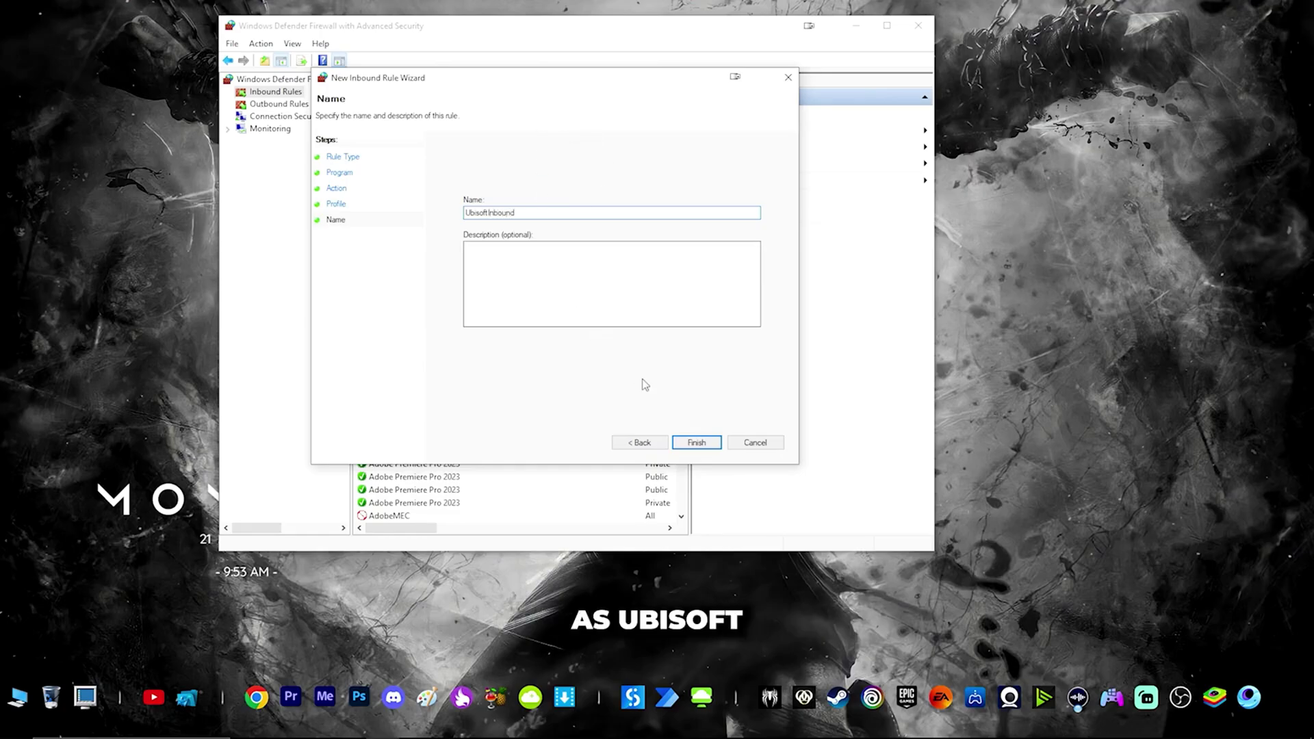
left_click(697, 443)
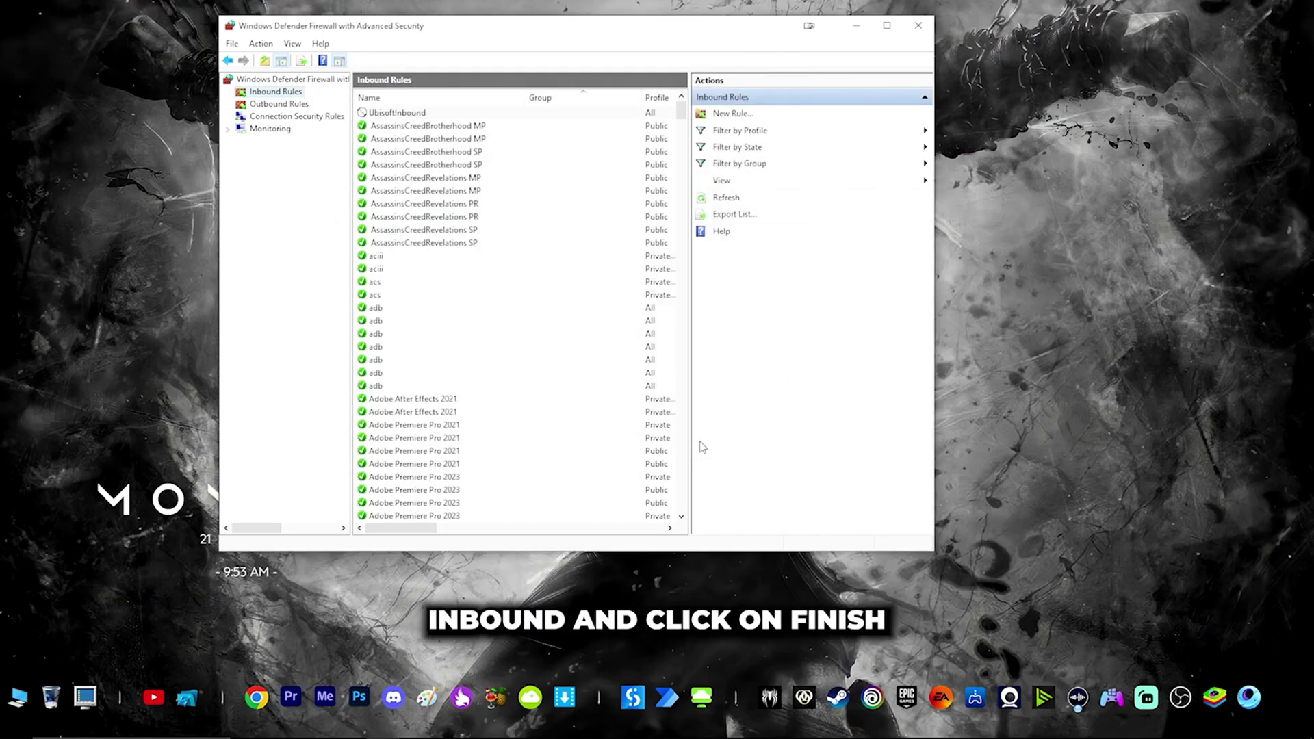
- Start a new outbound Program rule targeting UplayWebCore.exe
left_click(277, 105)
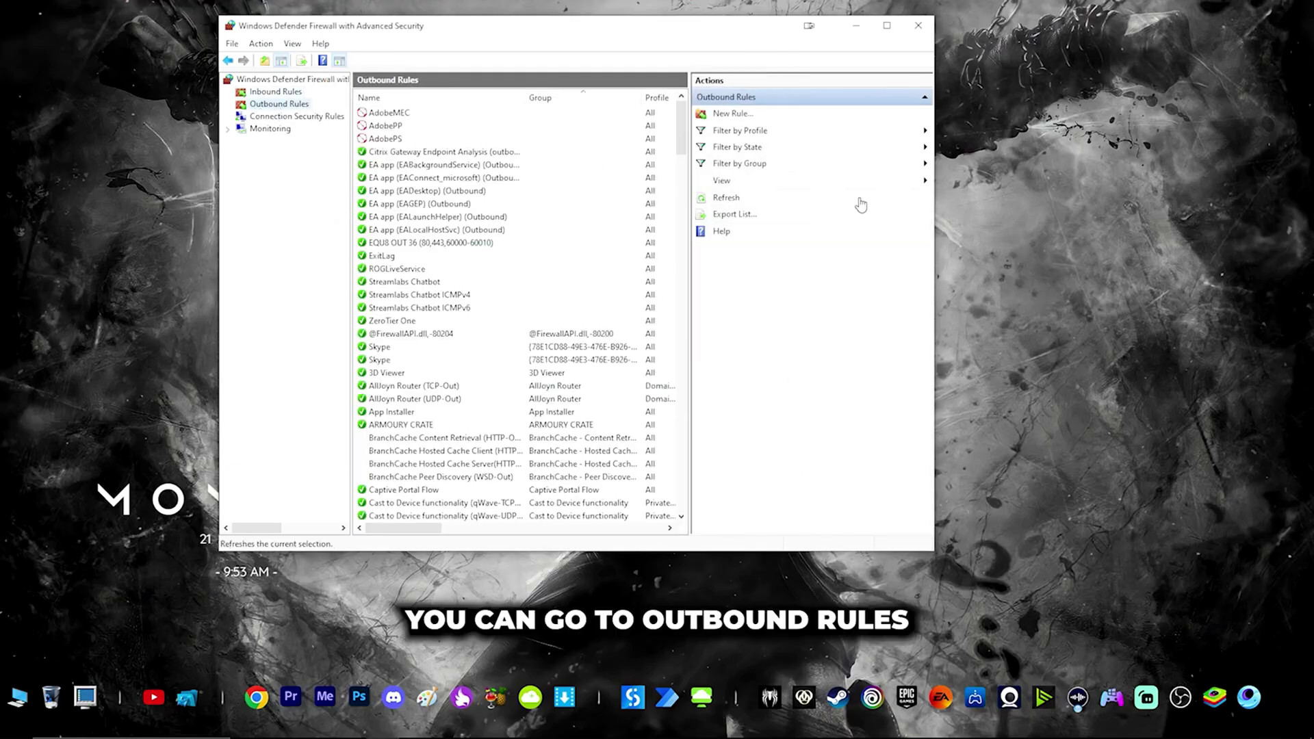
left_click(739, 115)
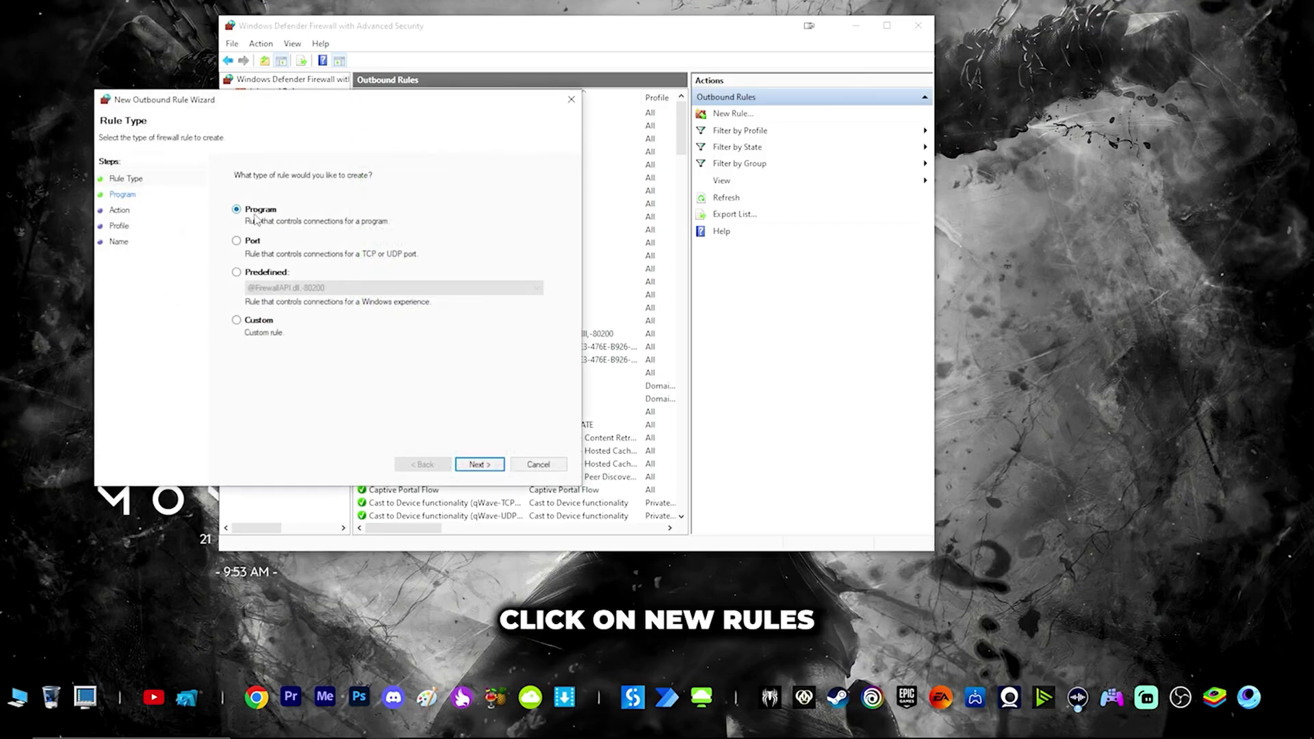
left_click_drag(325, 110, 490, 137)
left_click(638, 489)
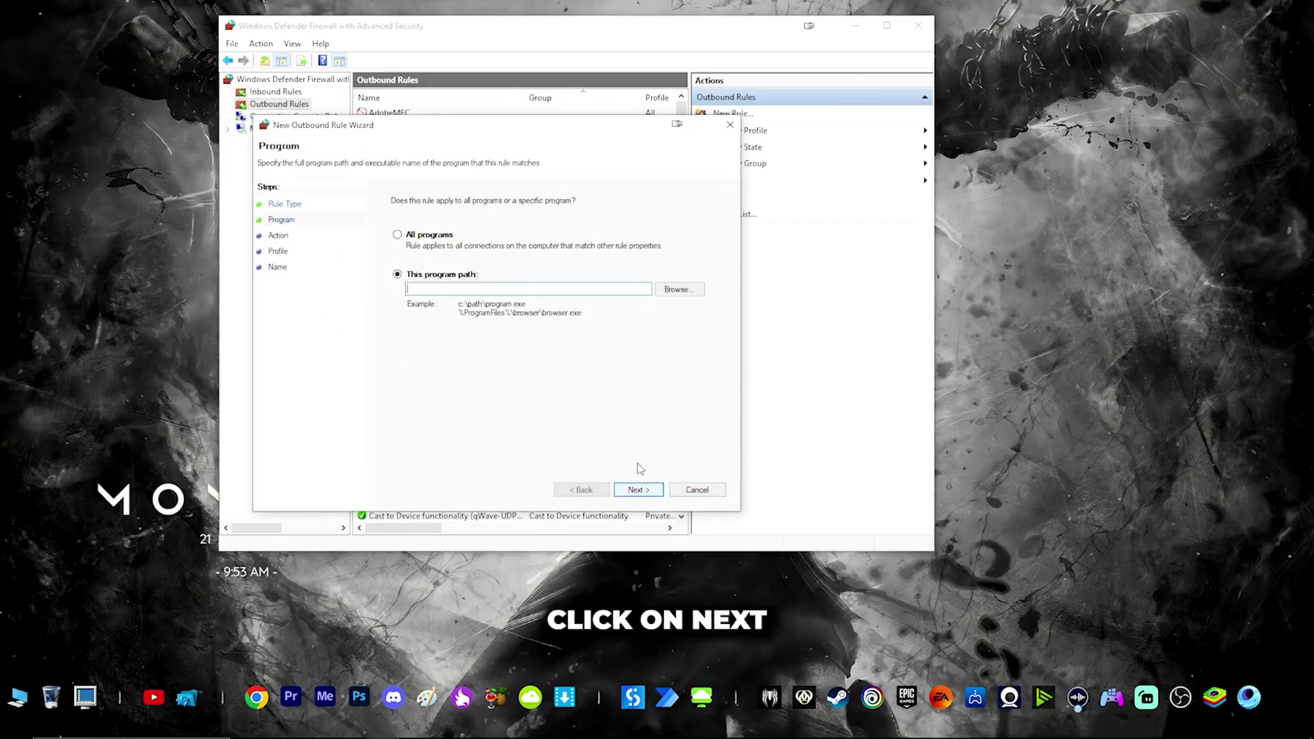
left_click(677, 289)
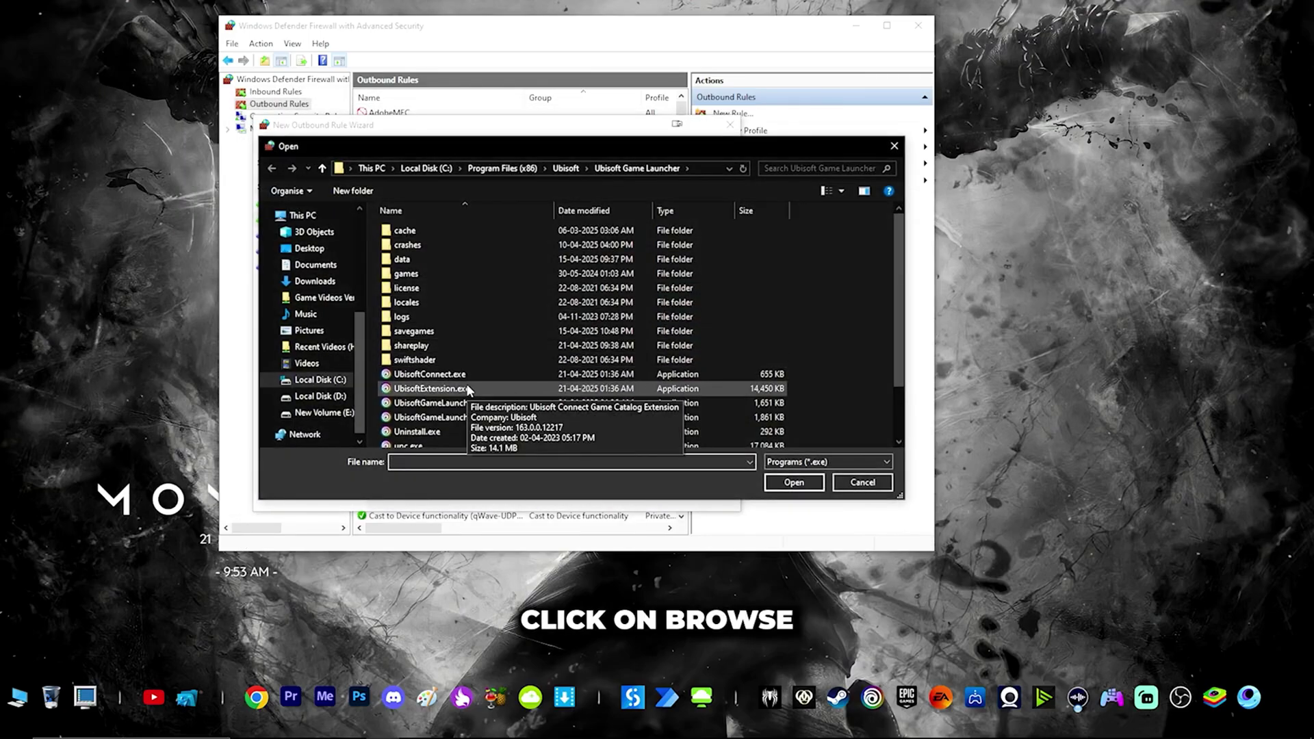
scroll(425, 410, "down", 3)
double_click(420, 442)
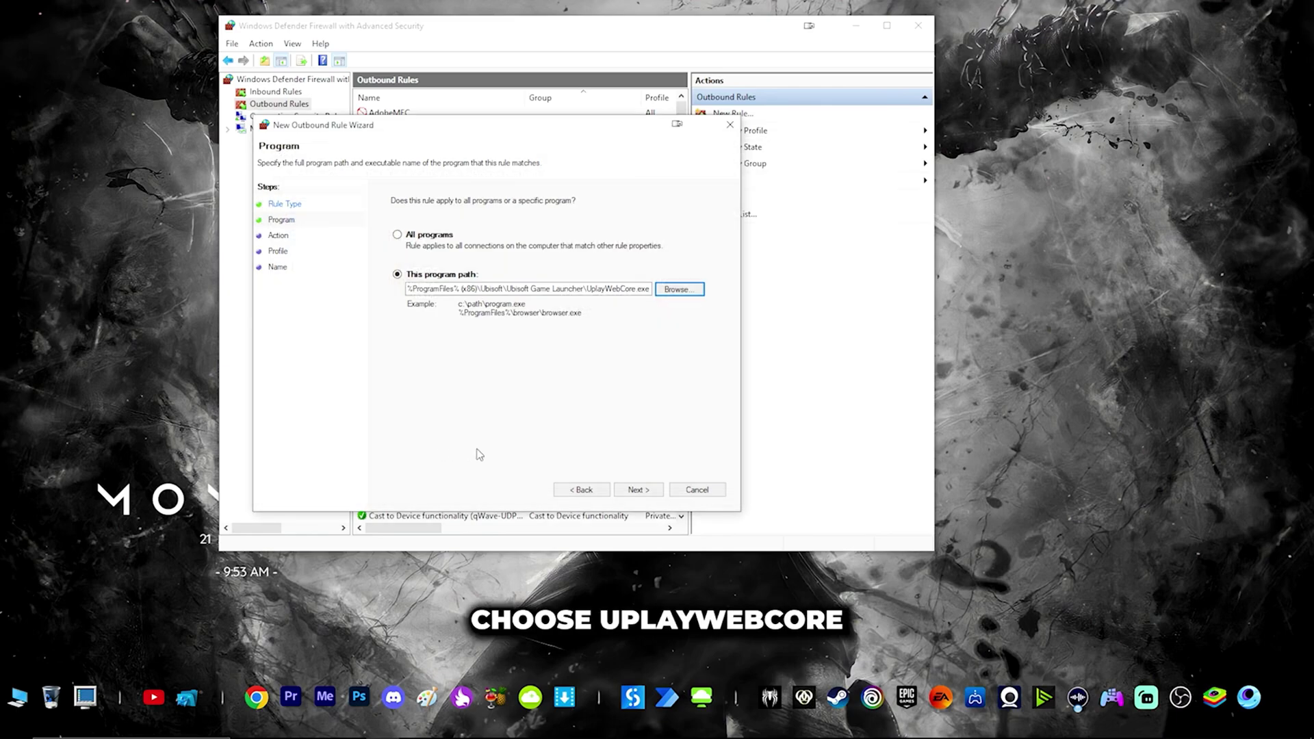
- Keep Block the connection and all profiles, and name the rule UbisoftOutbound
left_click(632, 487)
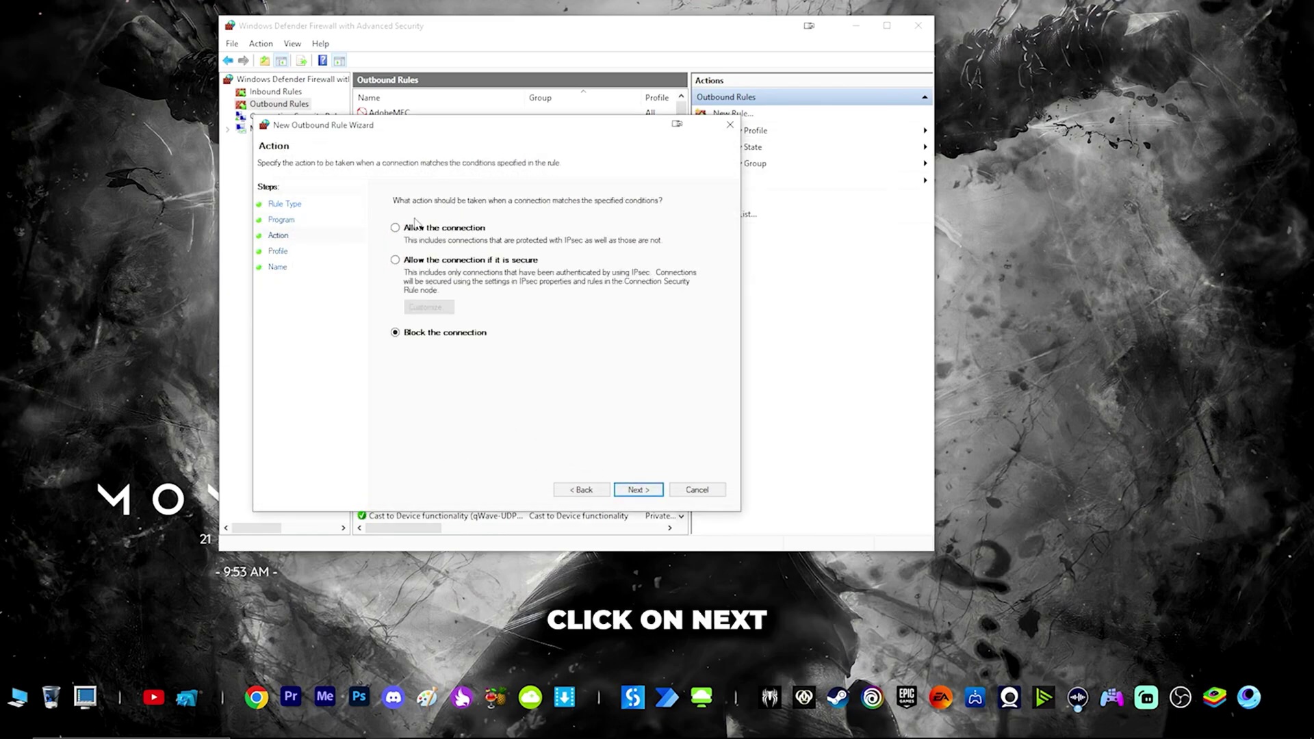
left_click(640, 490)
left_click(635, 490)
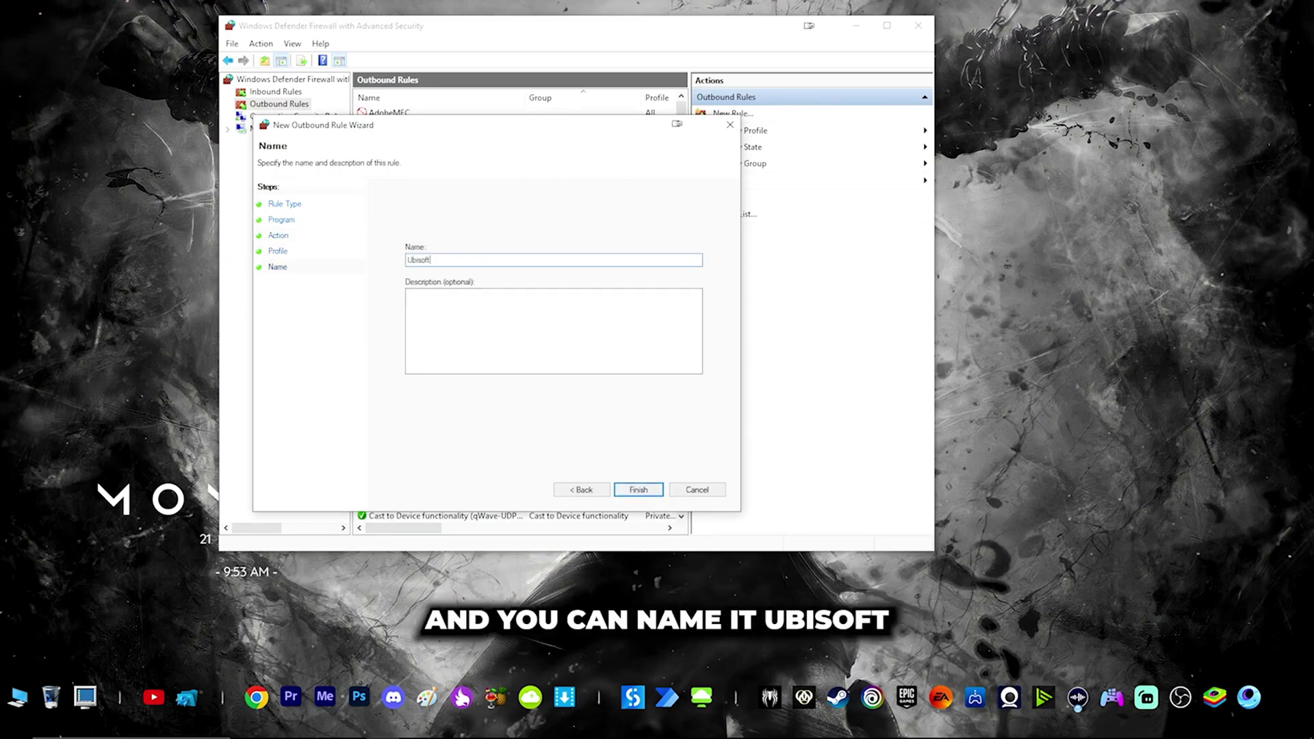
type("UbisoftOutbound")
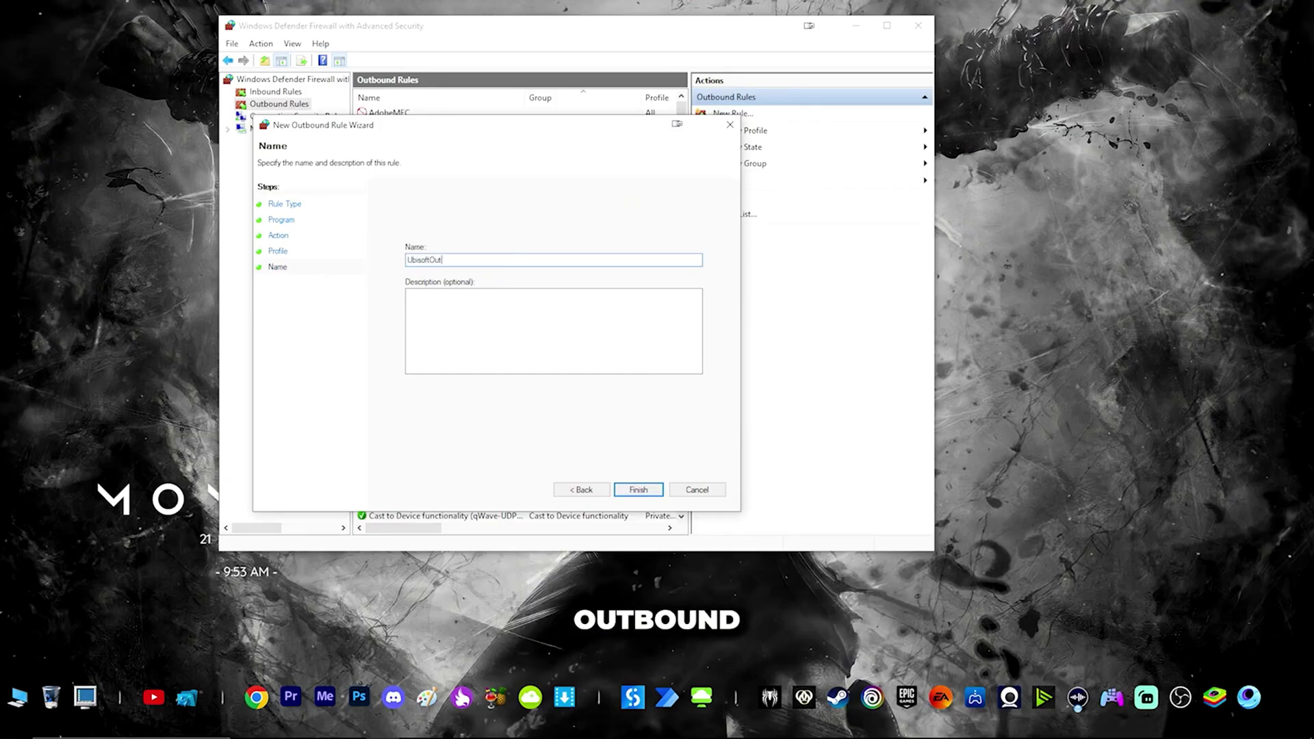
left_click(638, 490)
- Check UbisoftInbound and UbisoftOutbound in their rule lists, then minimize the firewall window
left_click(264, 92)
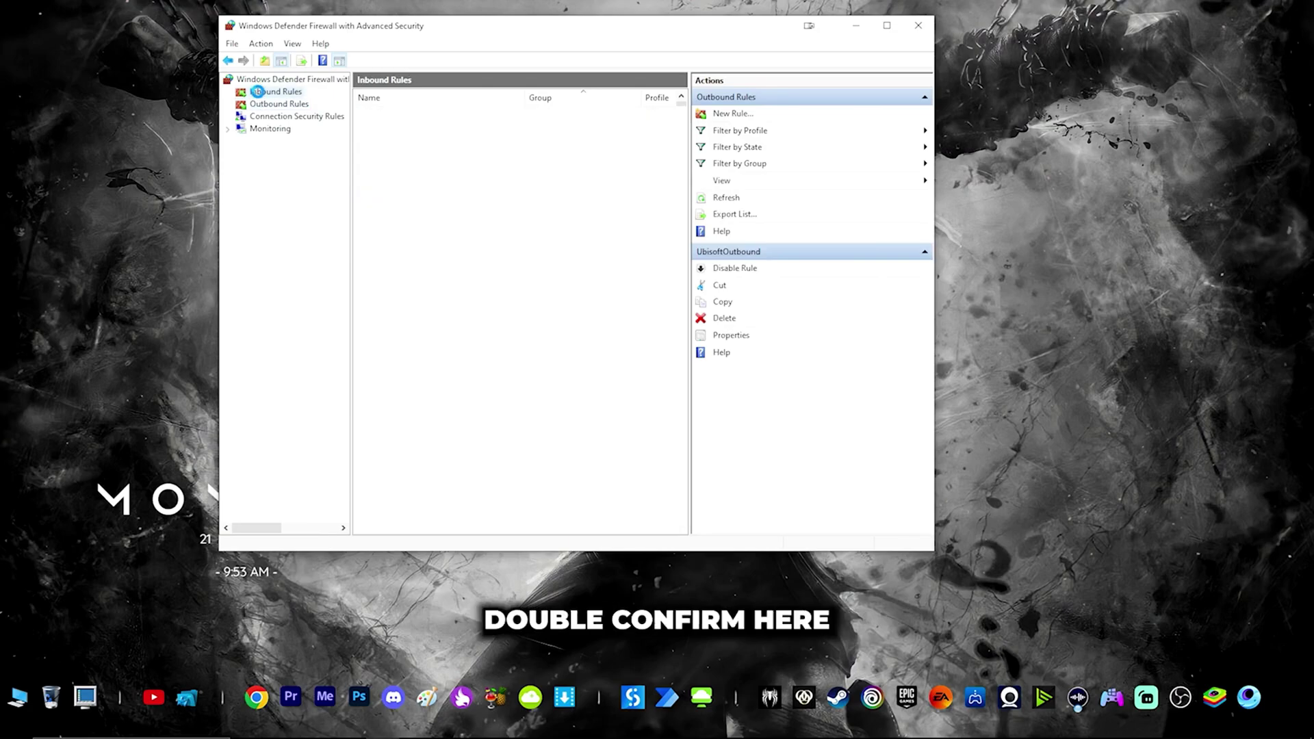
left_click(400, 126)
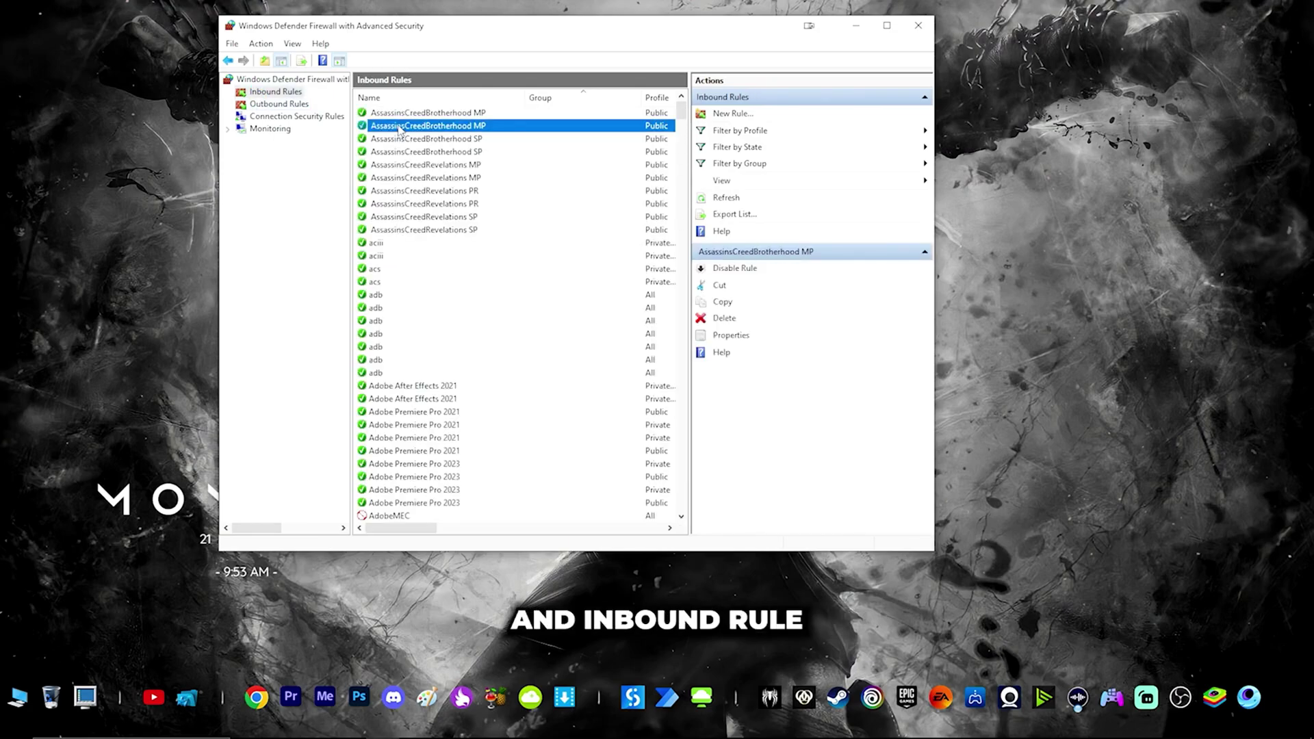
key("u")
left_click(392, 114)
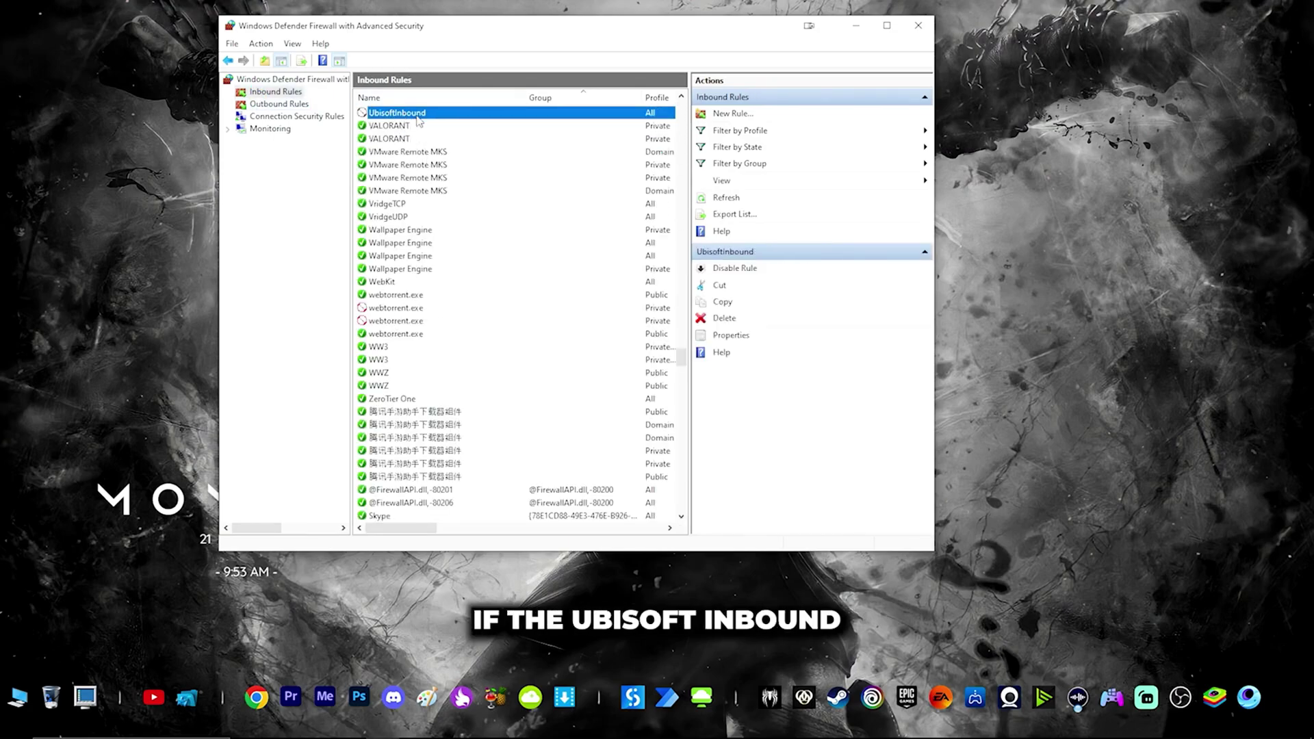
left_click(277, 105)
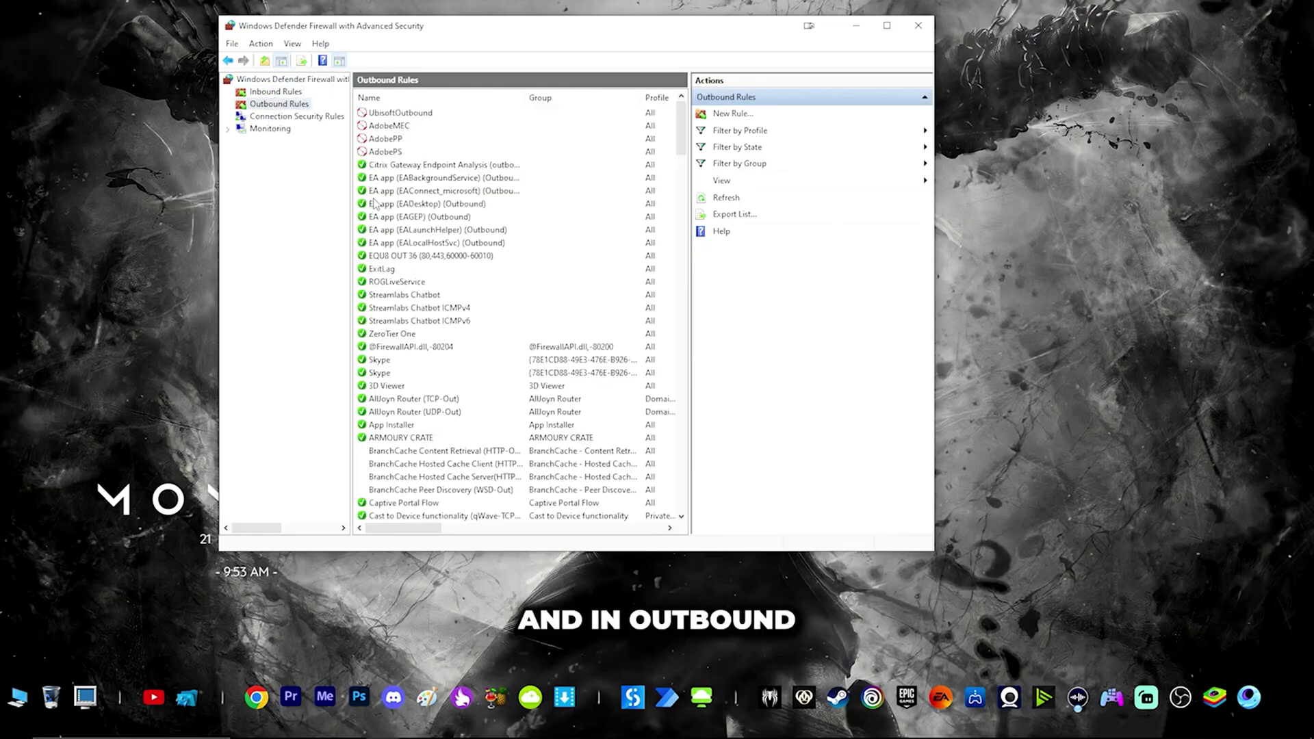
left_click(420, 114)
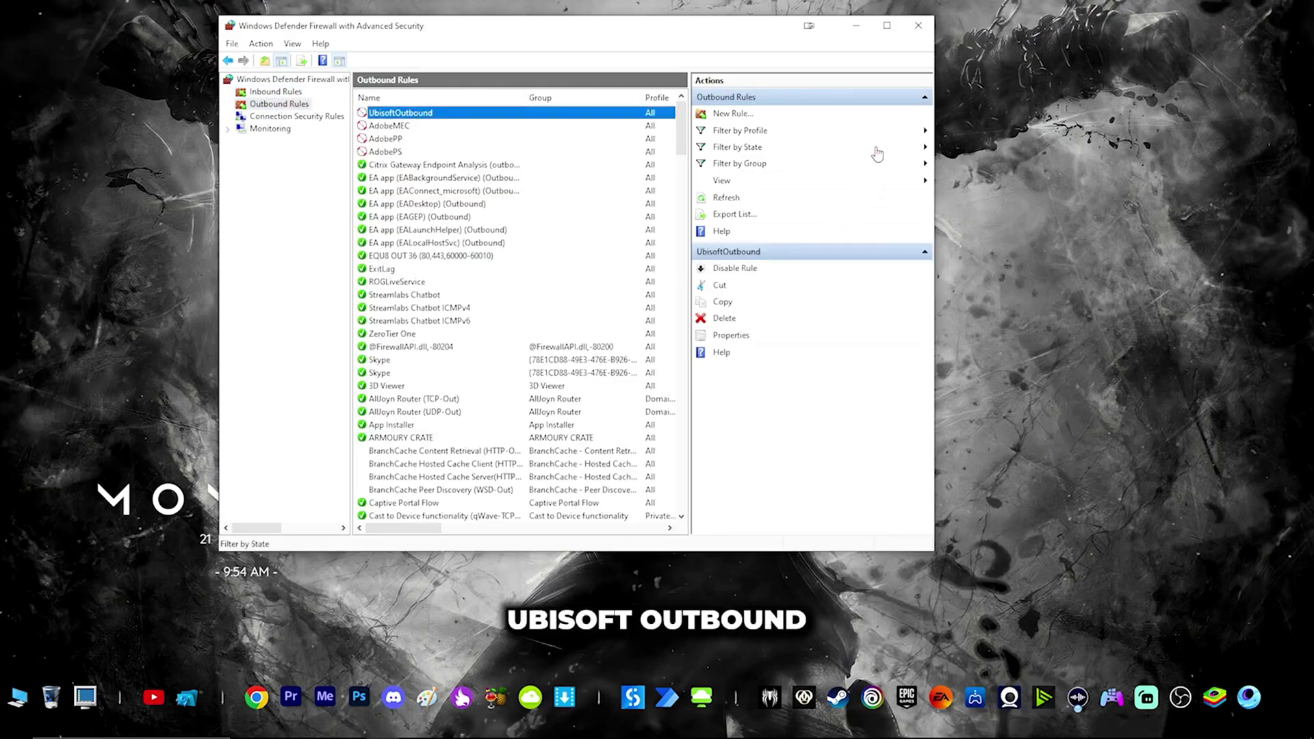
left_click(856, 28)
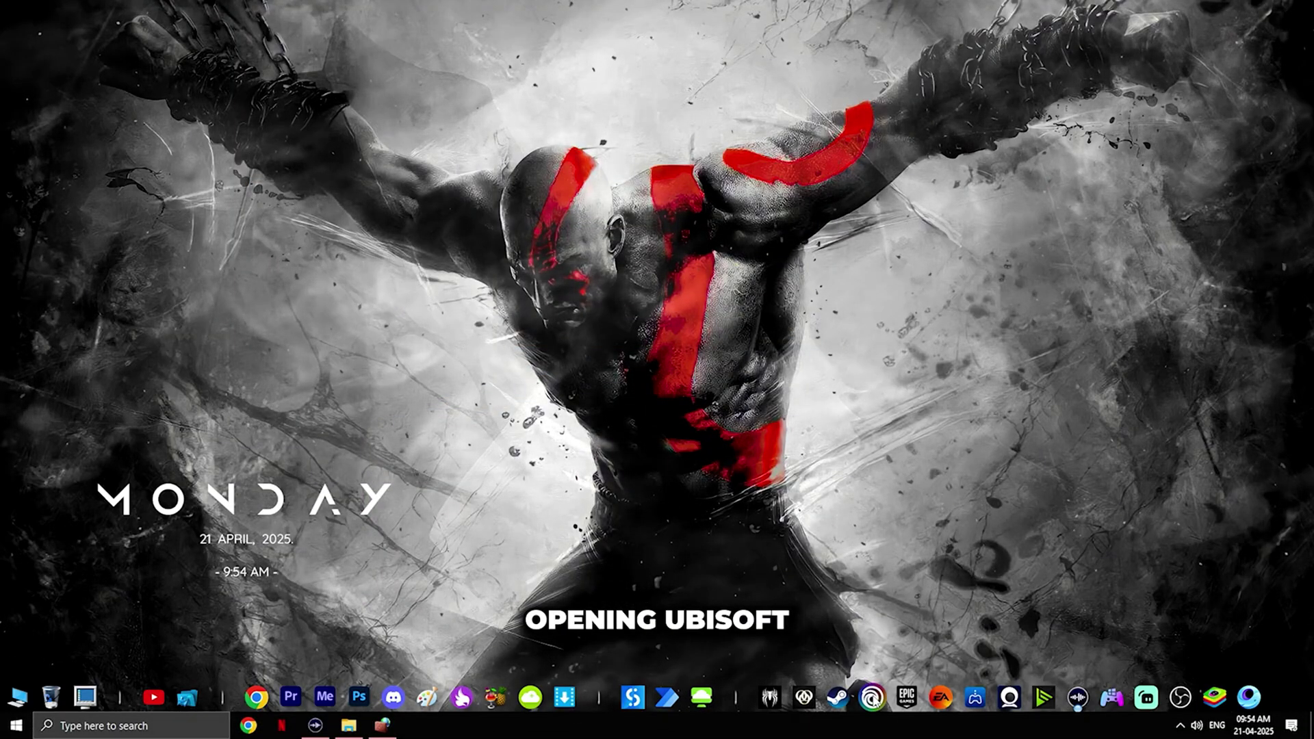
- Launch Ubisoft Connect from the taskbar and let it load its Library in offline mode
left_click(872, 696)
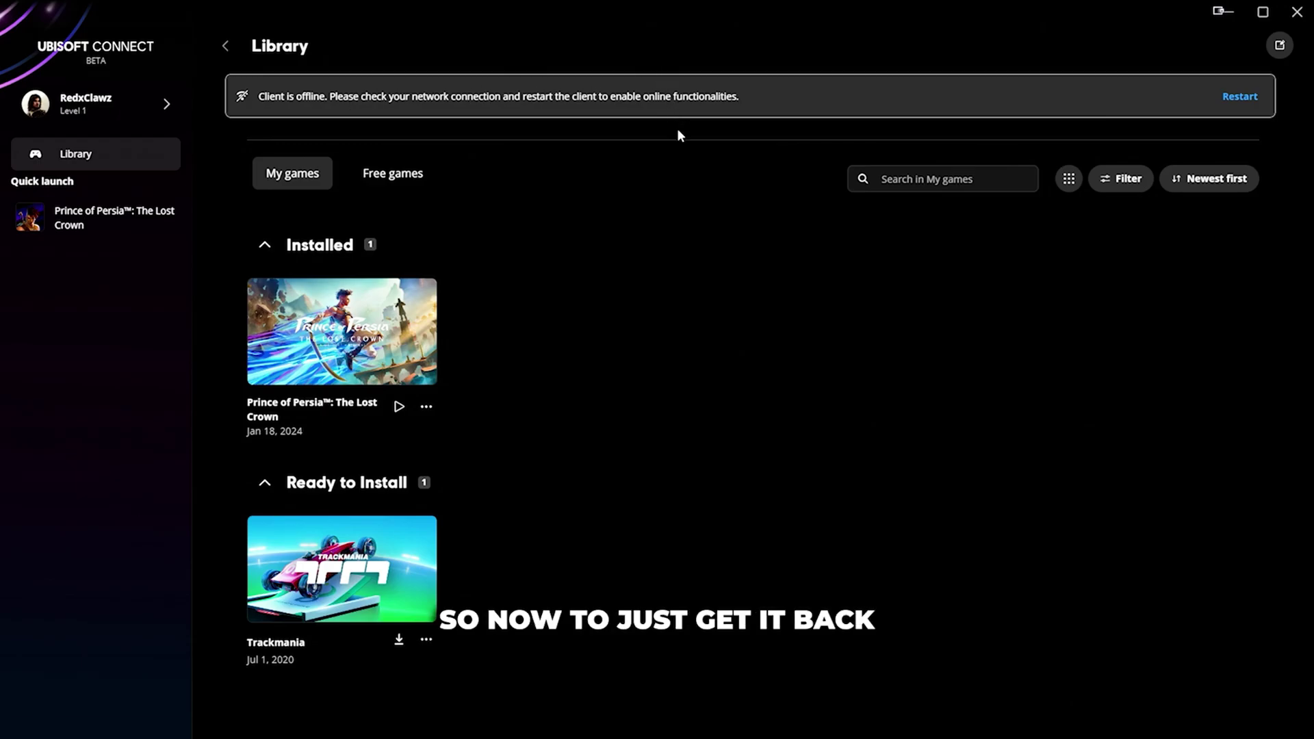
- Close Ubisoft Connect and quit it completely from the tray
left_click(1299, 15)
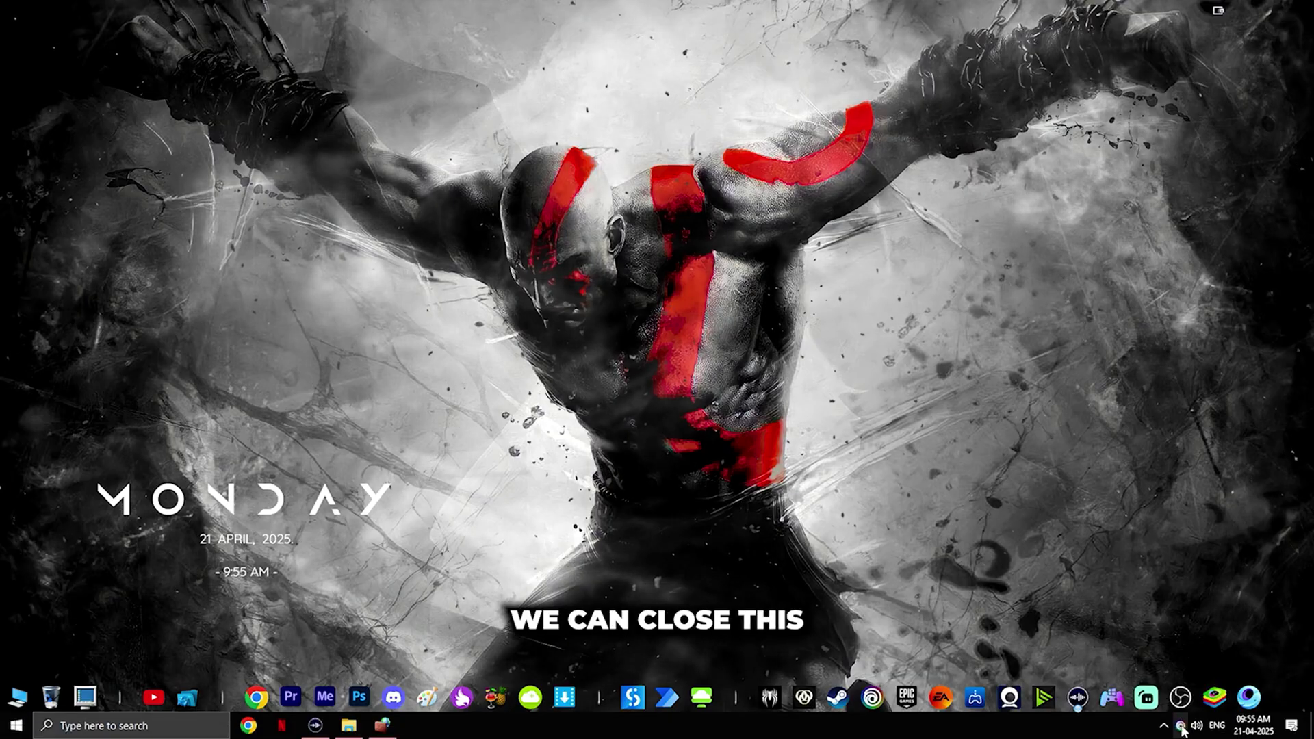
right_click(1179, 726)
left_click(1163, 714)
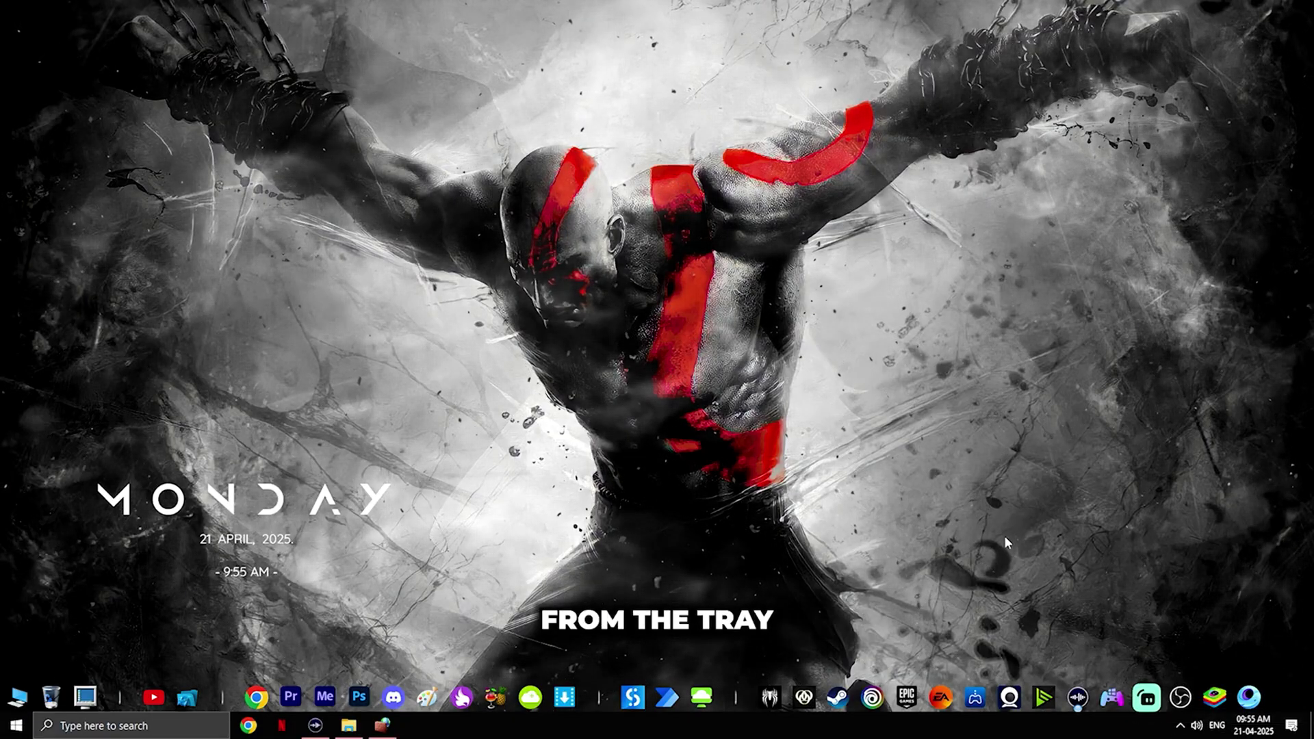
- In the firewall's Inbound Rules, disable the UbisoftInbound rule
left_click(384, 725)
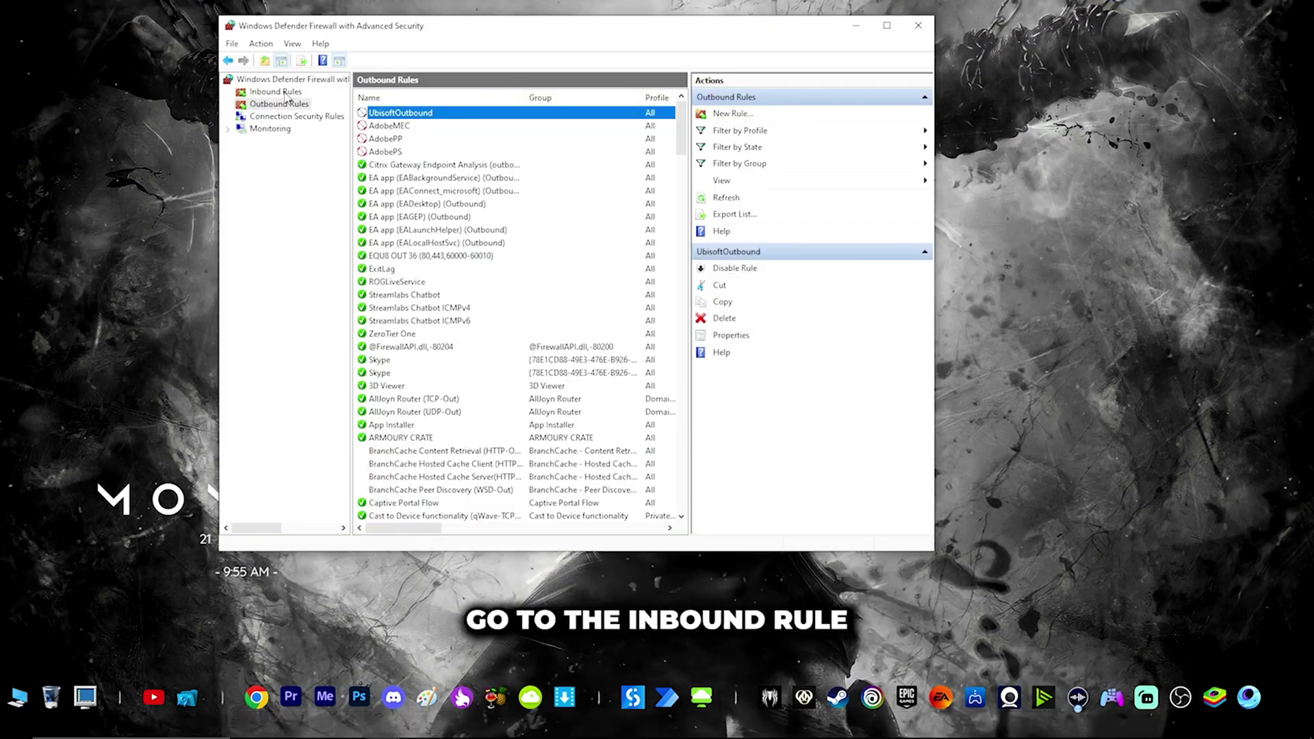
left_click(421, 152)
key("u")
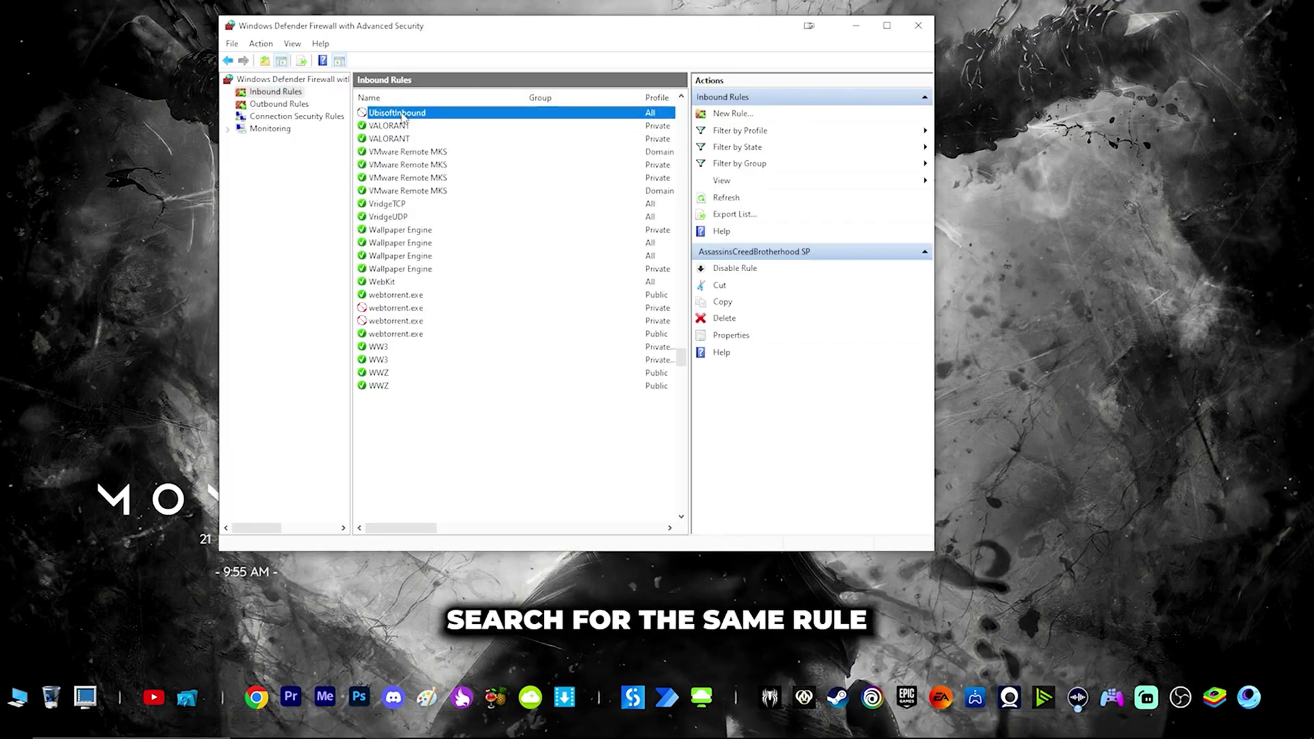
right_click(404, 115)
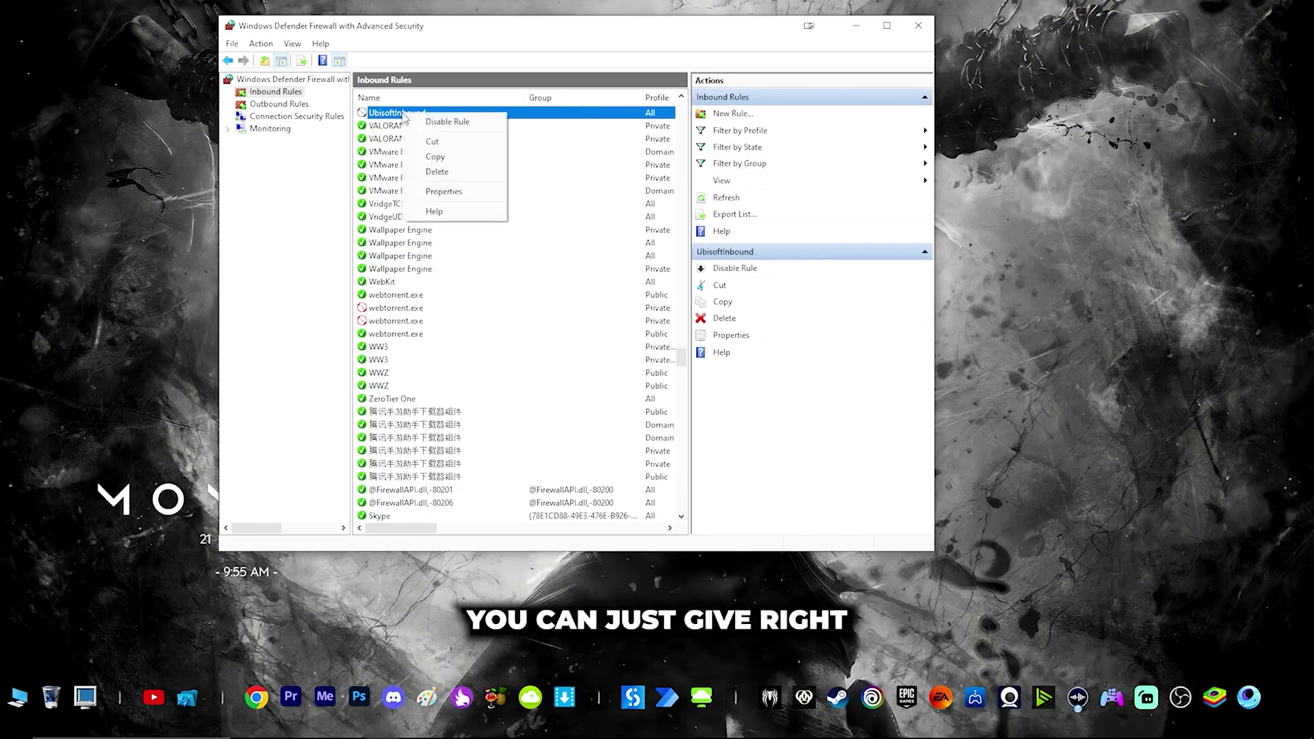
left_click(438, 122)
- Disable the UbisoftOutbound rule in Outbound Rules and minimize the firewall window
left_click(308, 106)
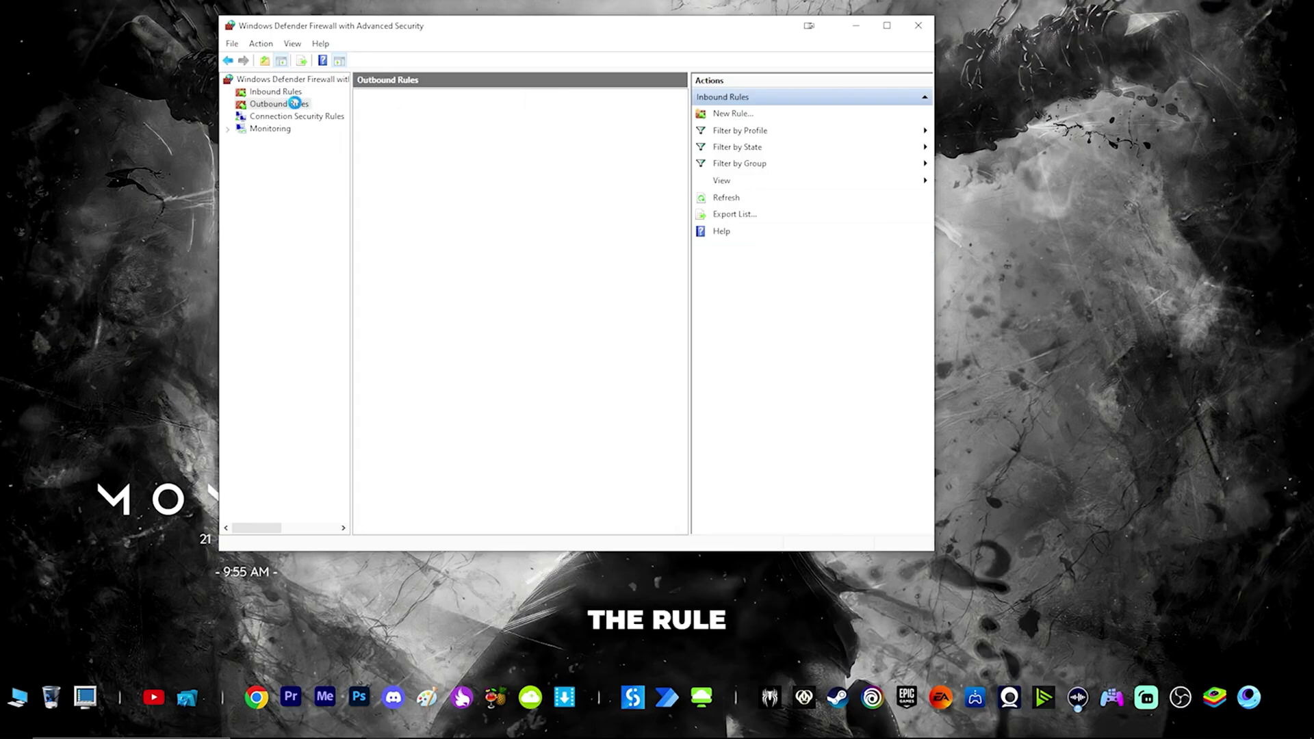
key("u")
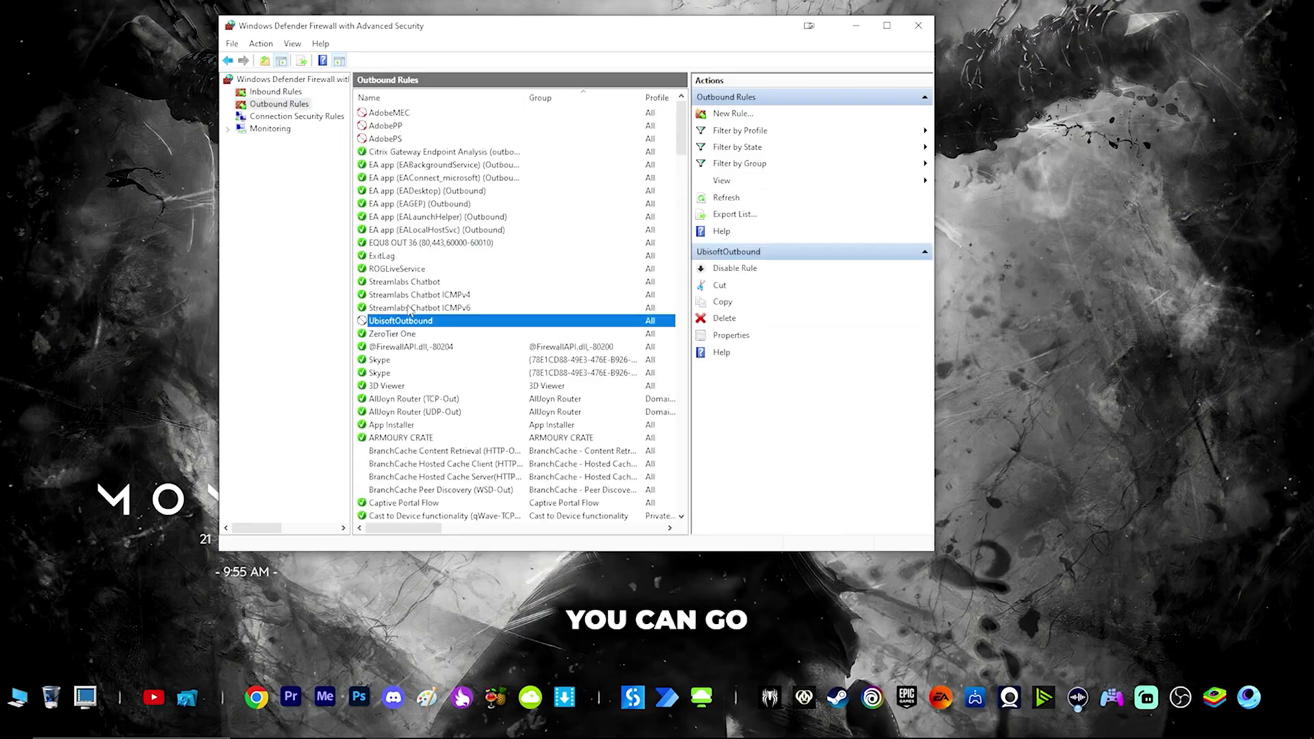
left_click(413, 346)
left_click(410, 322)
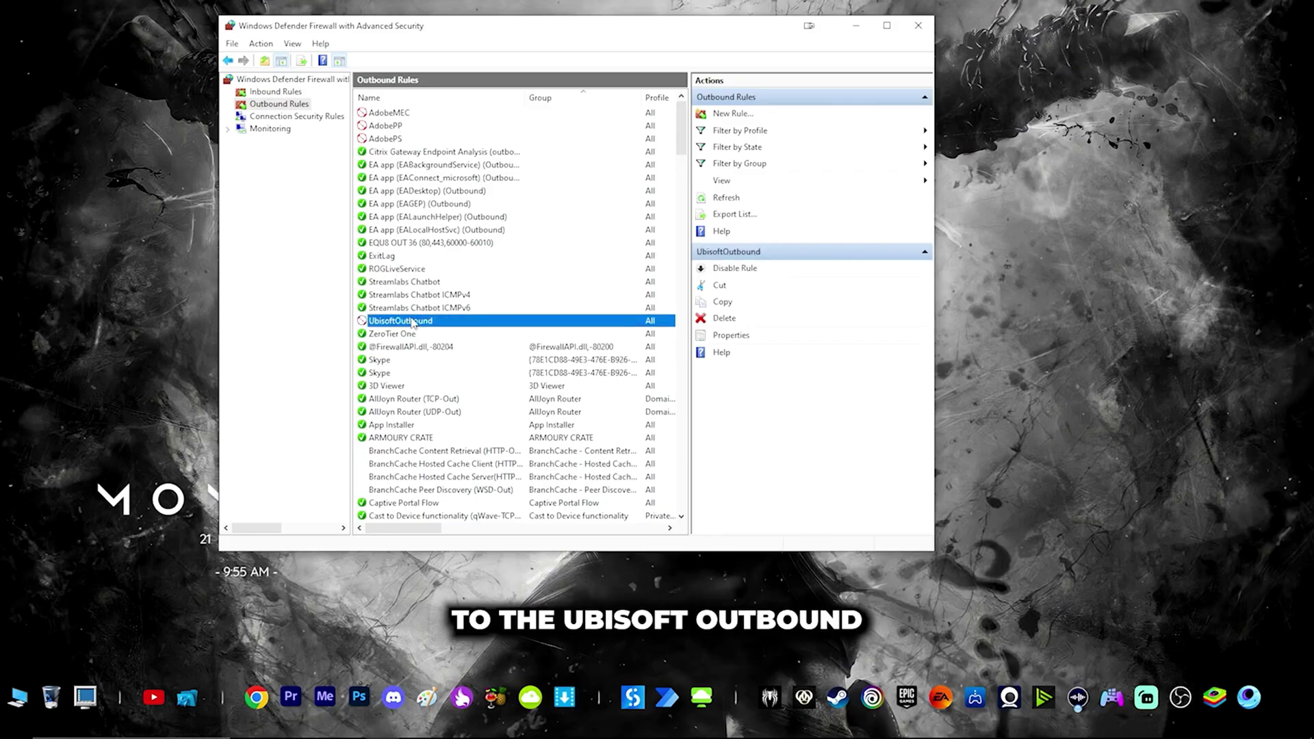
right_click(412, 321)
left_click(445, 328)
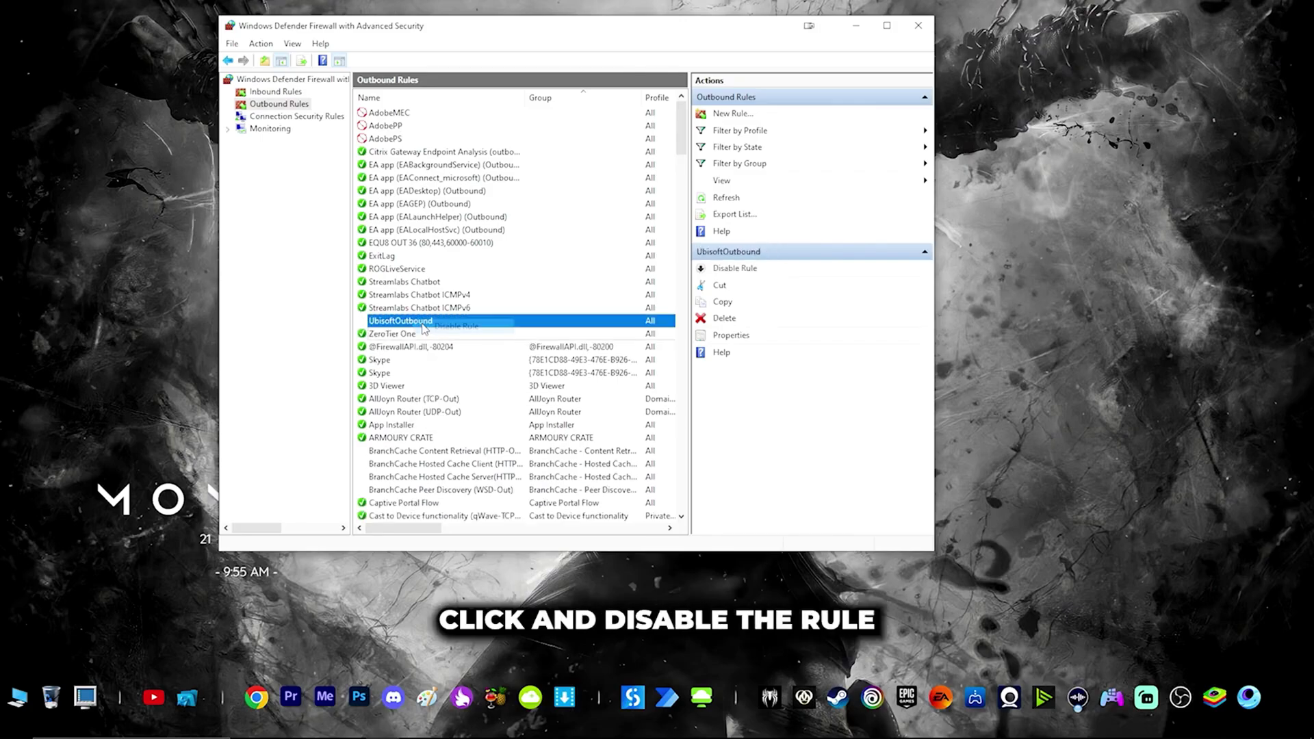
left_click(852, 31)
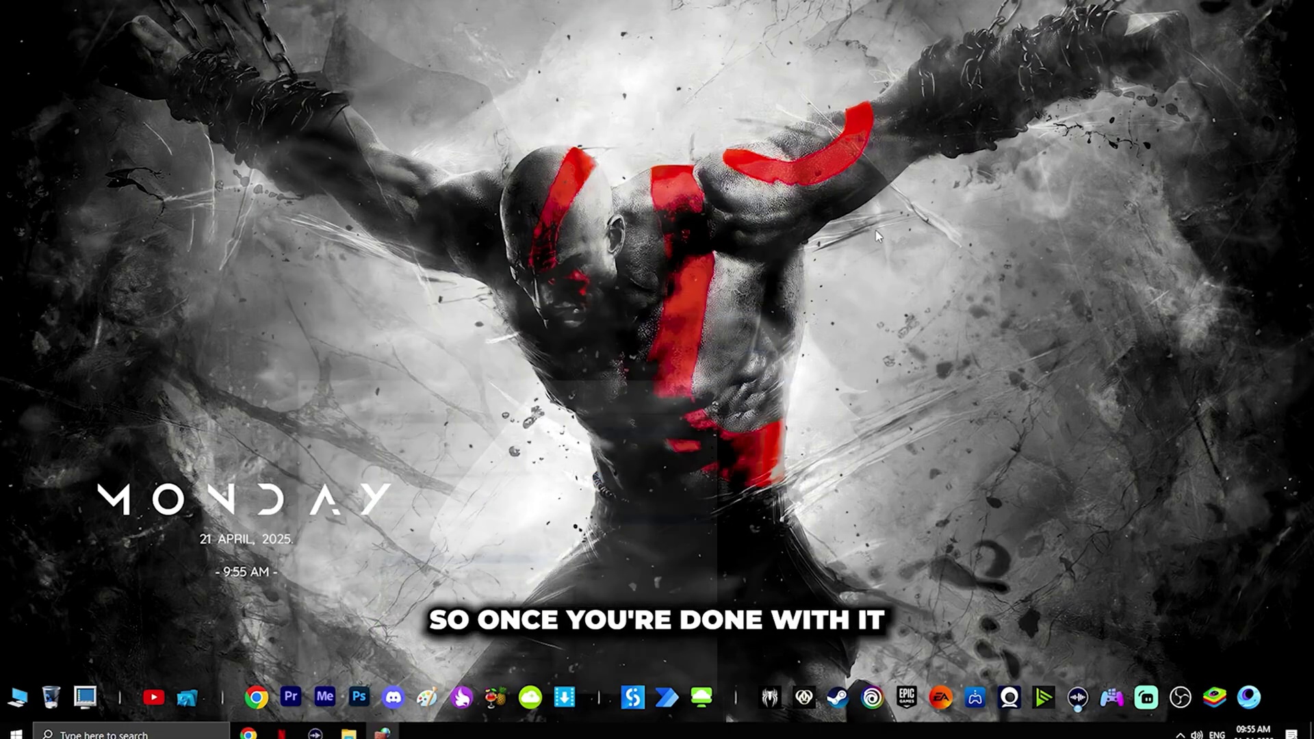
- Relaunch Ubisoft Connect and scroll through its Home page, now loaded online
left_click(867, 700)
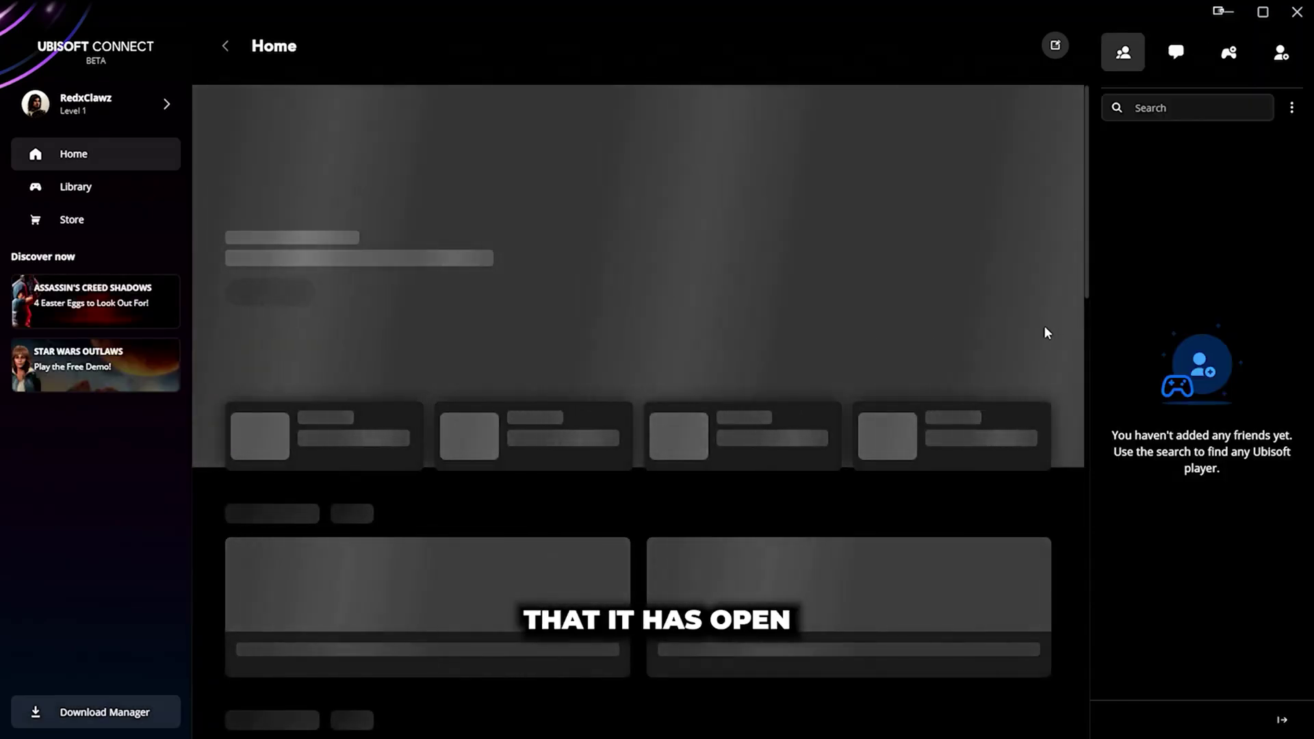
scroll(375, 457, "down", 3)
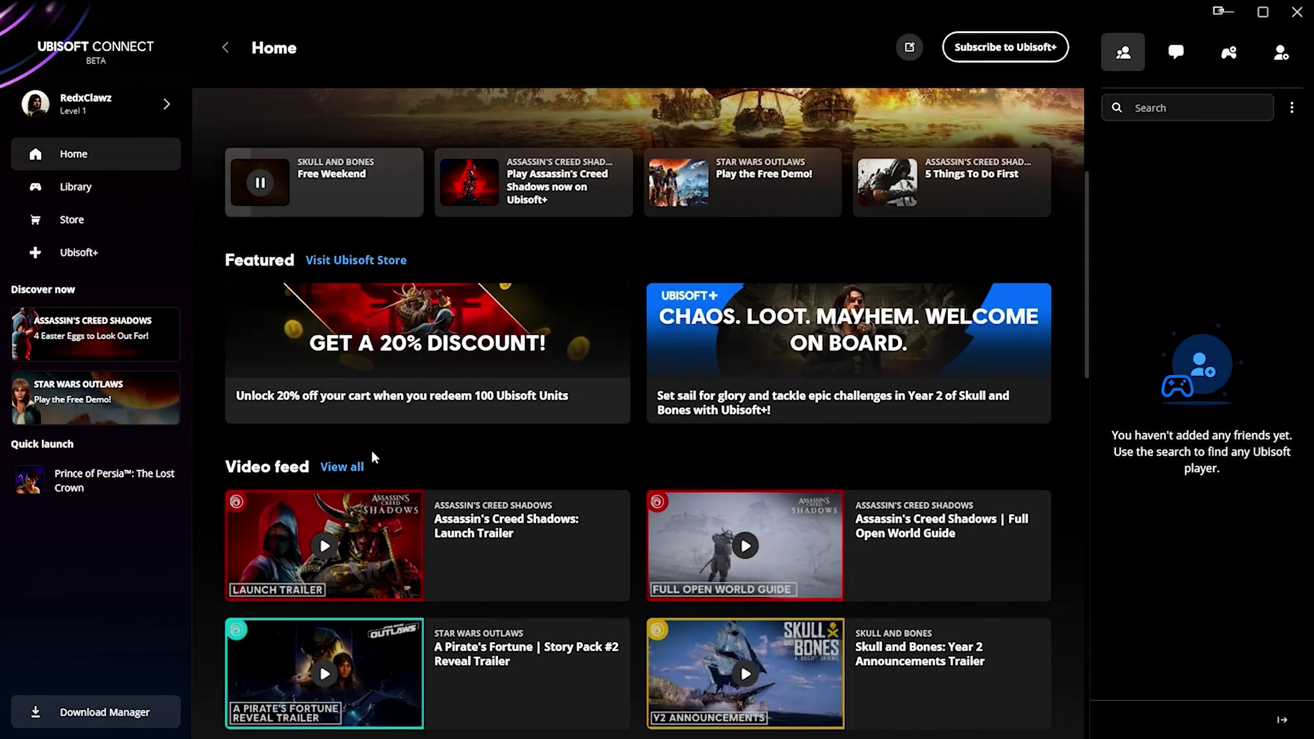
scroll(435, 332, "up", 4)
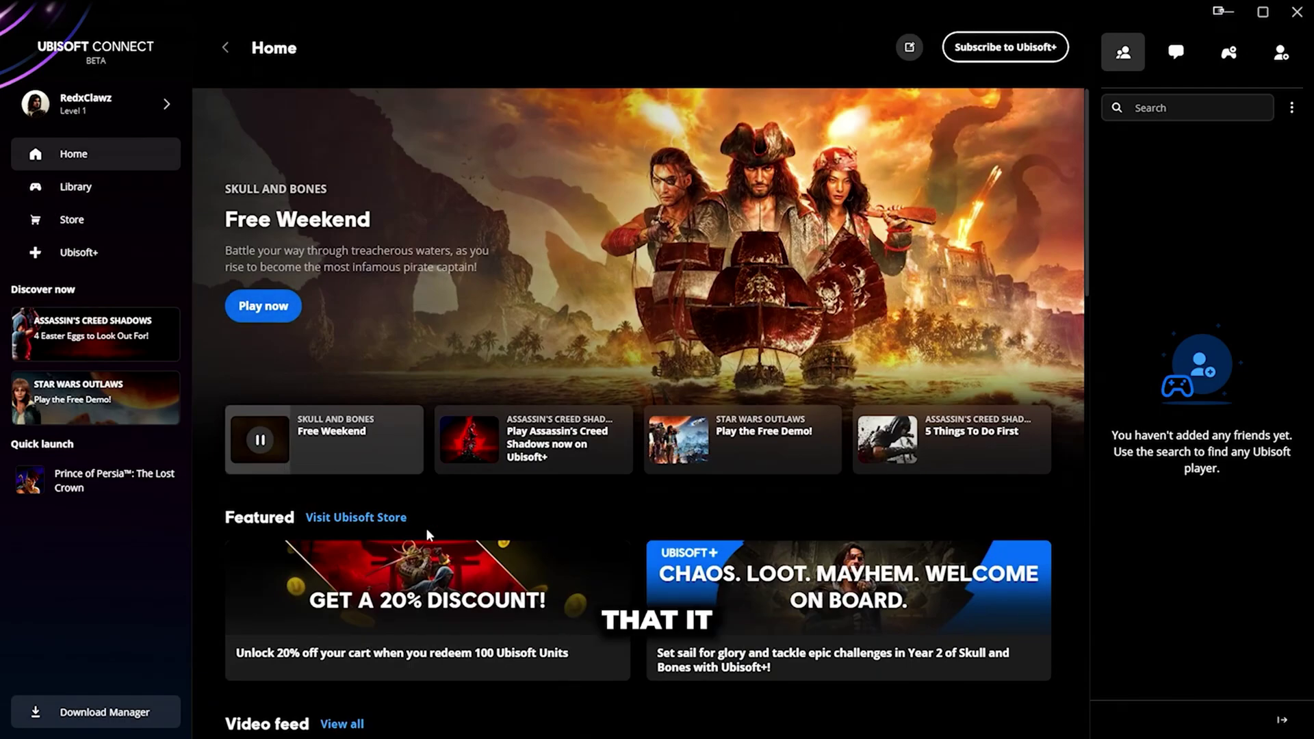
scroll(582, 294, "down", 2)
scroll(616, 410, "up", 2)
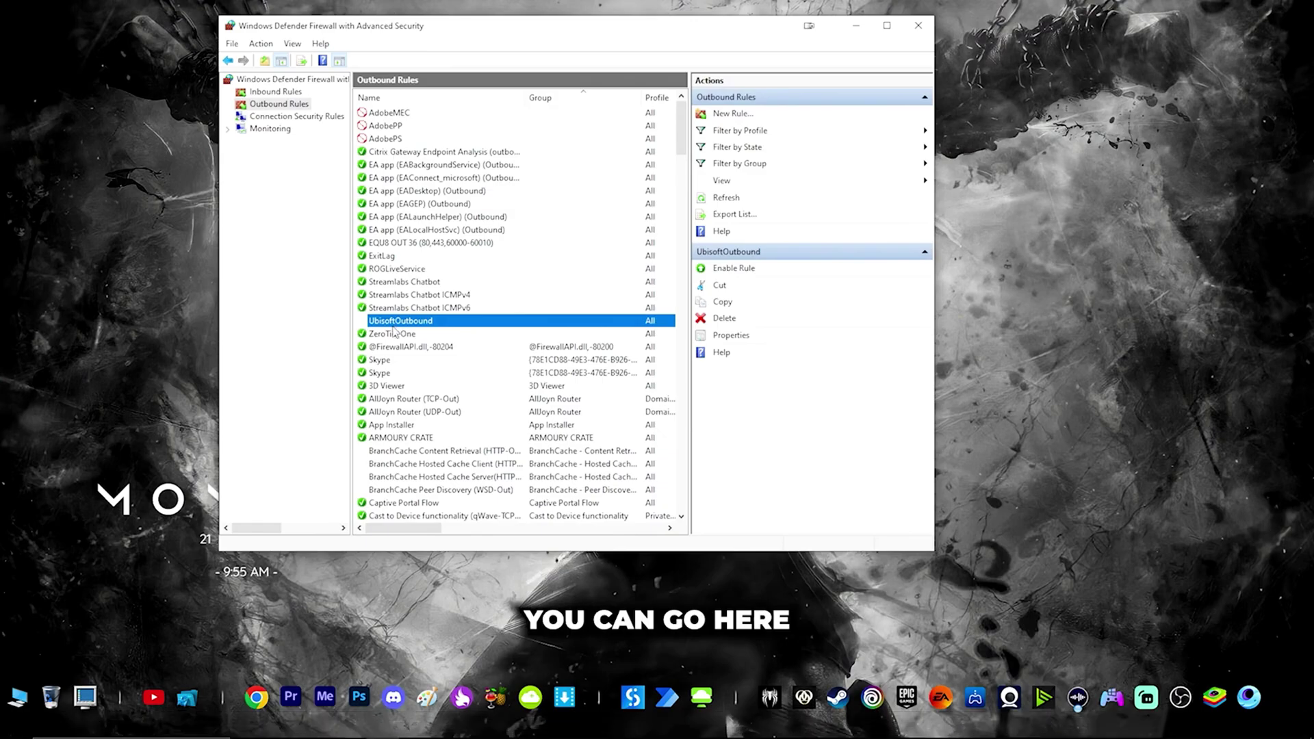
- Enable the UbisoftOutbound rule, then the UbisoftInbound rule, again
right_click(395, 326)
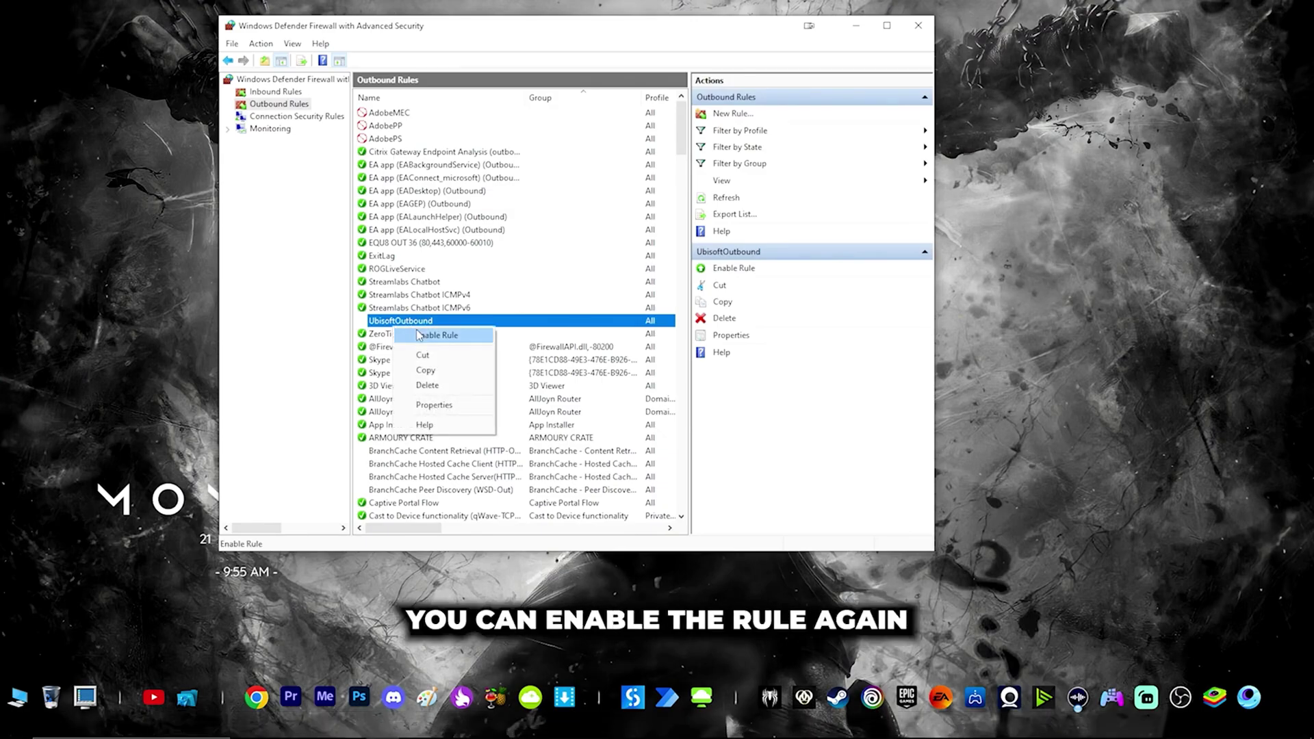
left_click(418, 335)
left_click(274, 92)
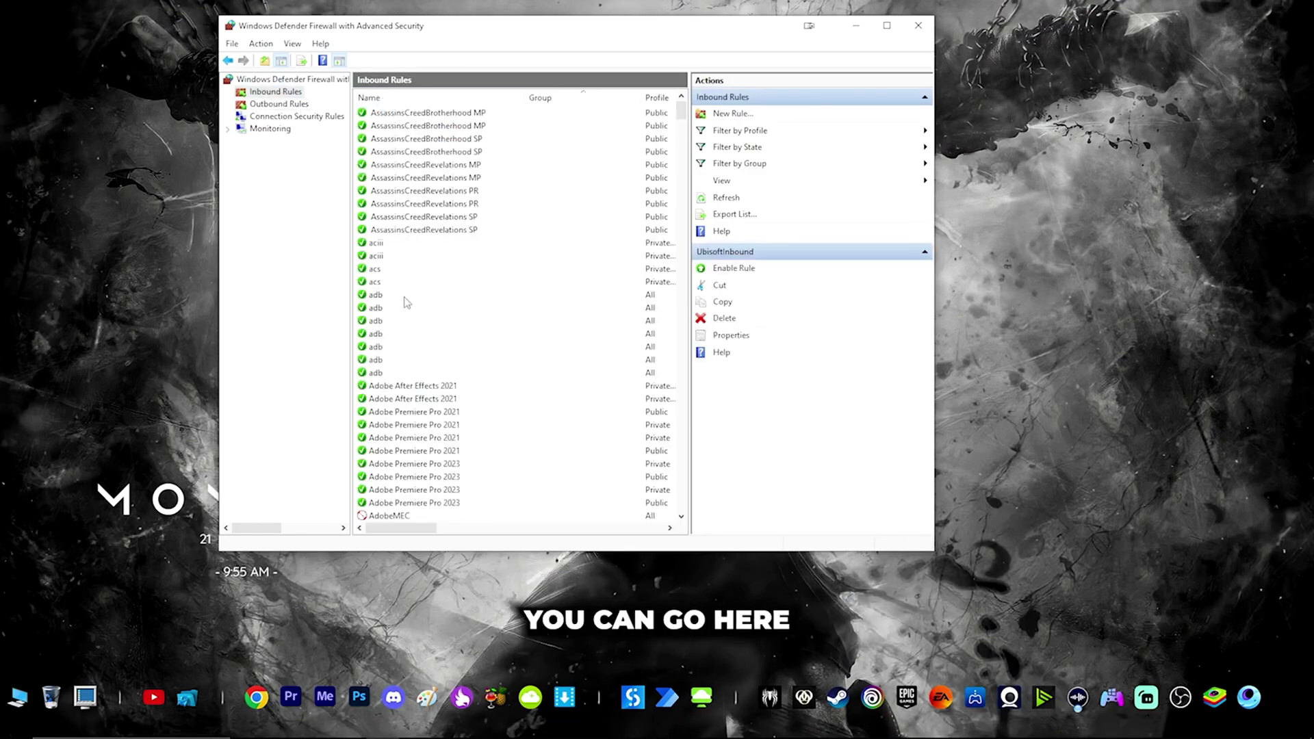
left_click(412, 179)
key("u")
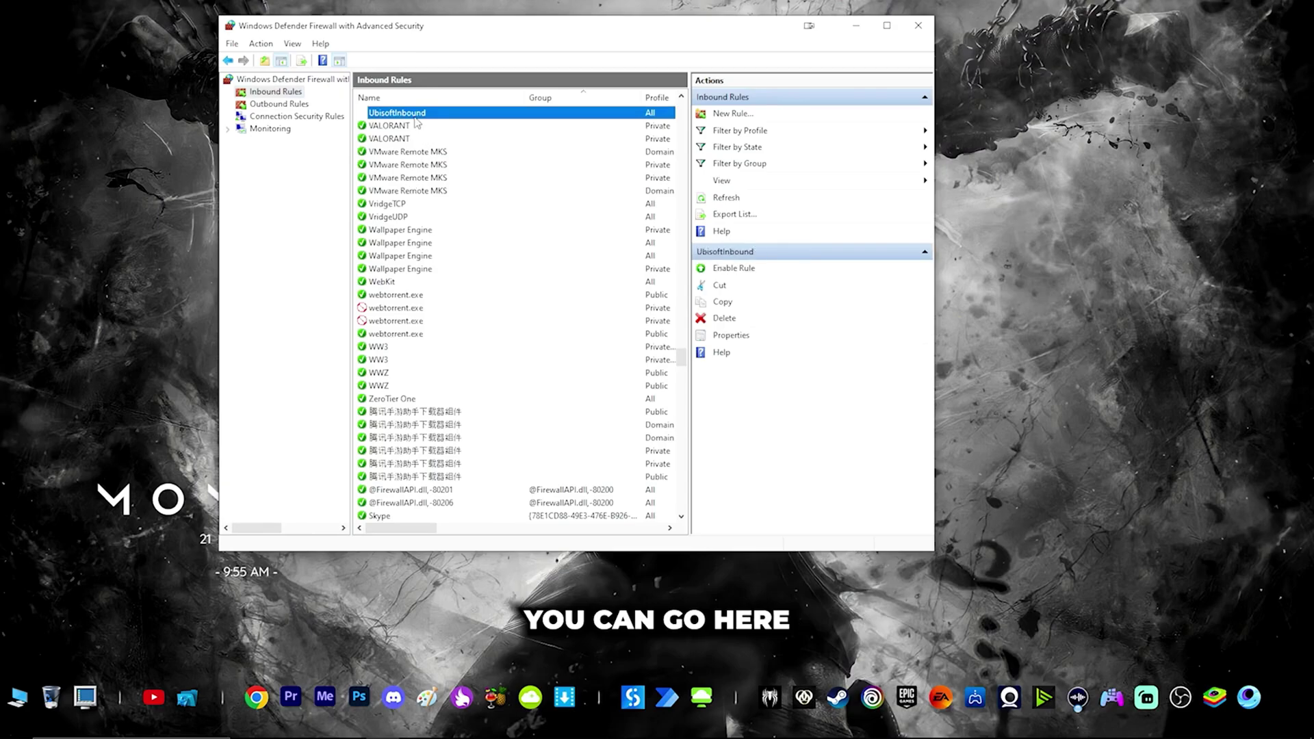
right_click(417, 121)
left_click(434, 128)
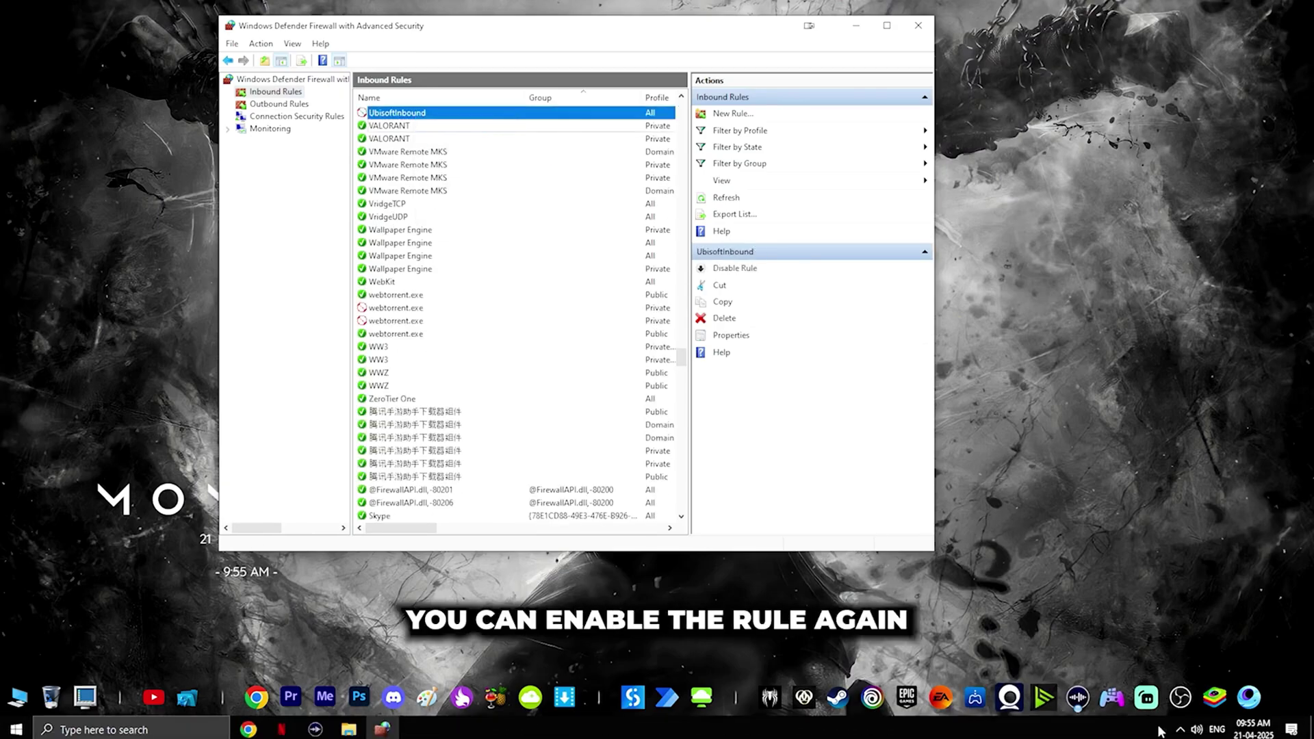
- Quit Ubisoft Connect from the hidden tray icons and minimize the firewall window
left_click(1180, 725)
right_click(1167, 698)
left_click(1181, 691)
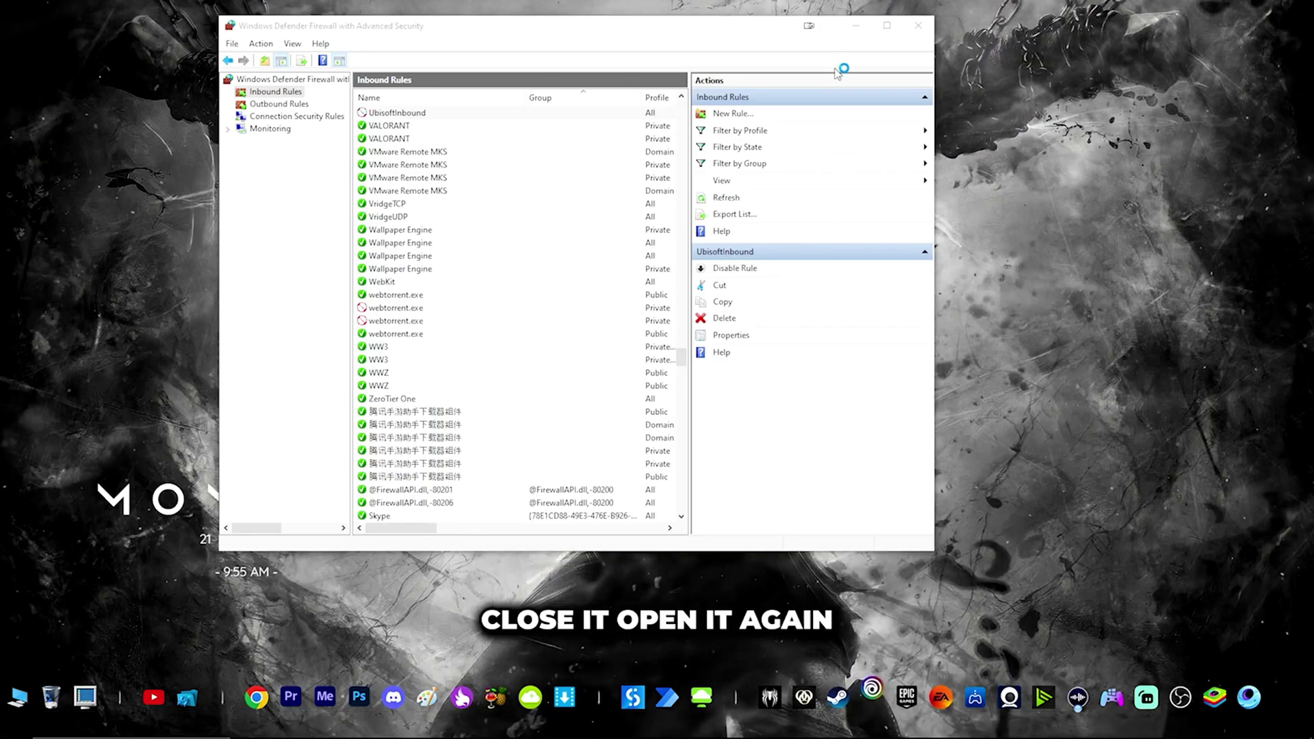
left_click(856, 25)
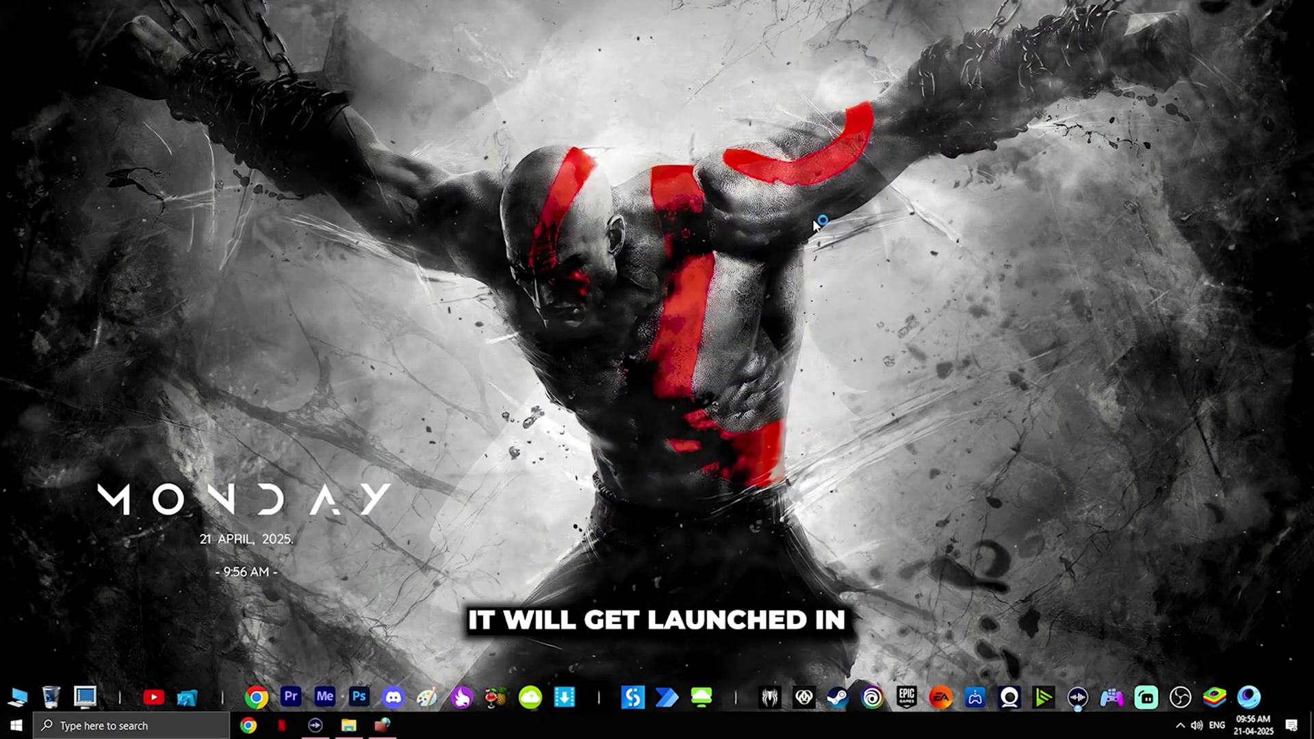